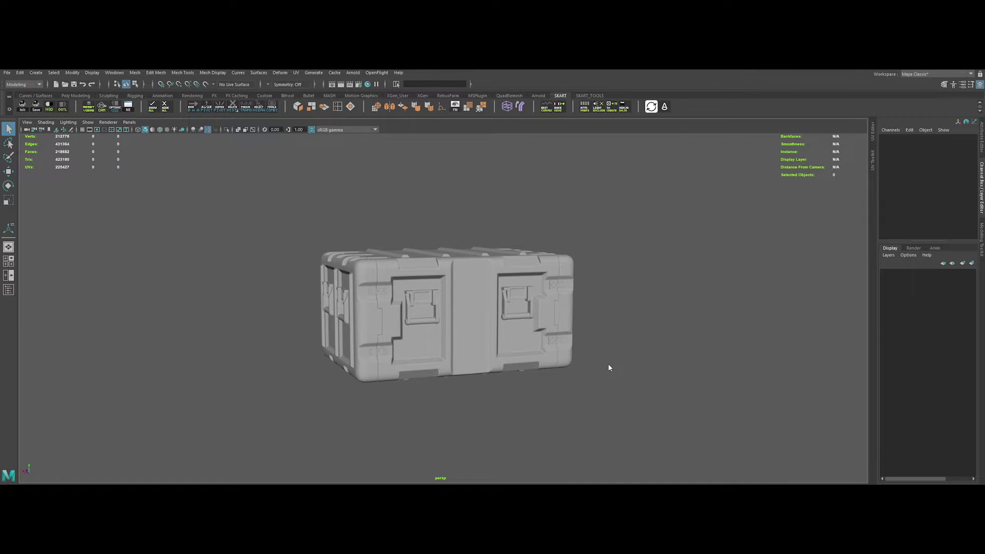
# Examine the crate model from several sides and review the meshes inside Crate_Model_Grp in the Outliner.
pyautogui.keyDown('alt'); pyautogui.moveTo(640, 363); pyautogui.dragTo(606, 359); pyautogui.keyUp('alt')
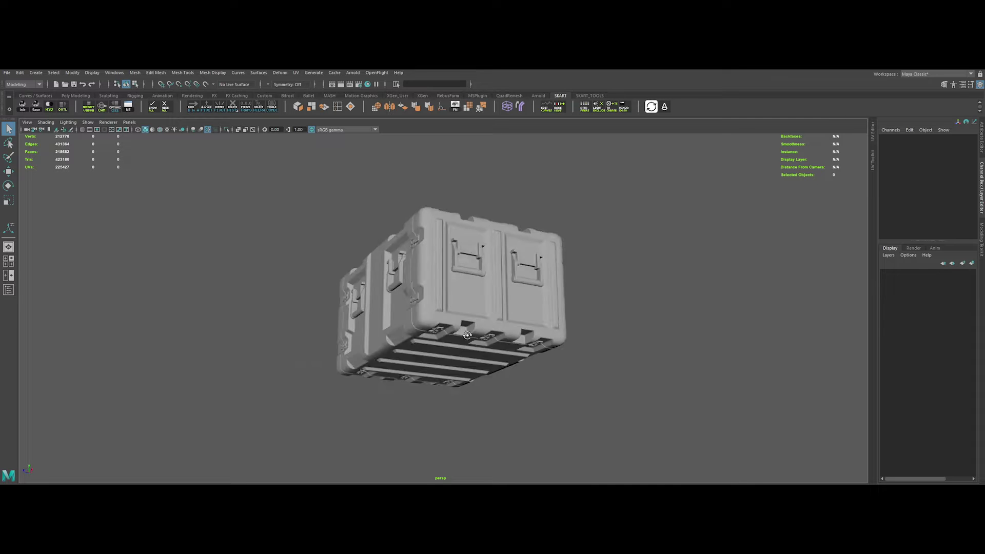
pyautogui.keyDown('alt'); pyautogui.moveTo(478, 337); pyautogui.dragTo(373, 362); pyautogui.keyUp('alt')
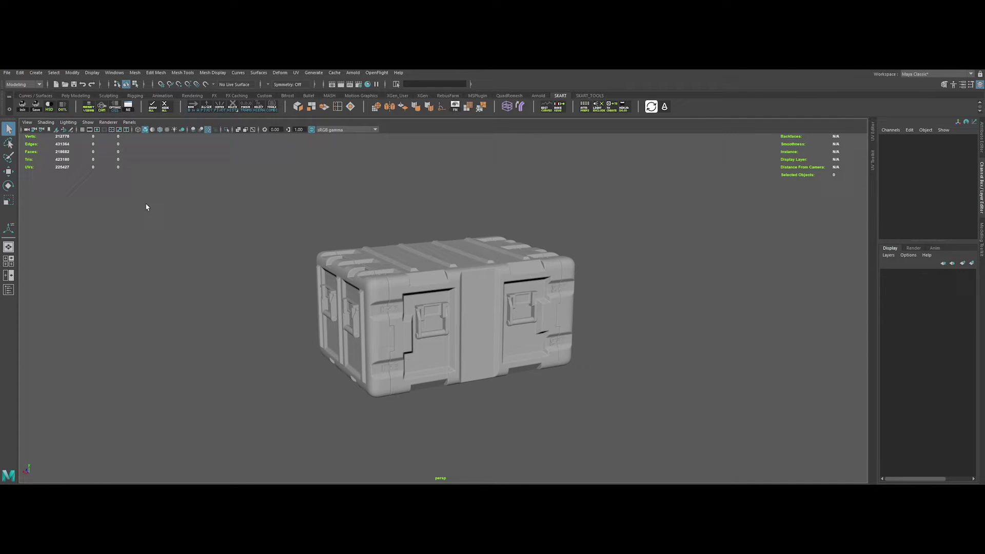
pyautogui.click(62, 108)
pyautogui.moveTo(72, 153); pyautogui.dragTo(162, 177)
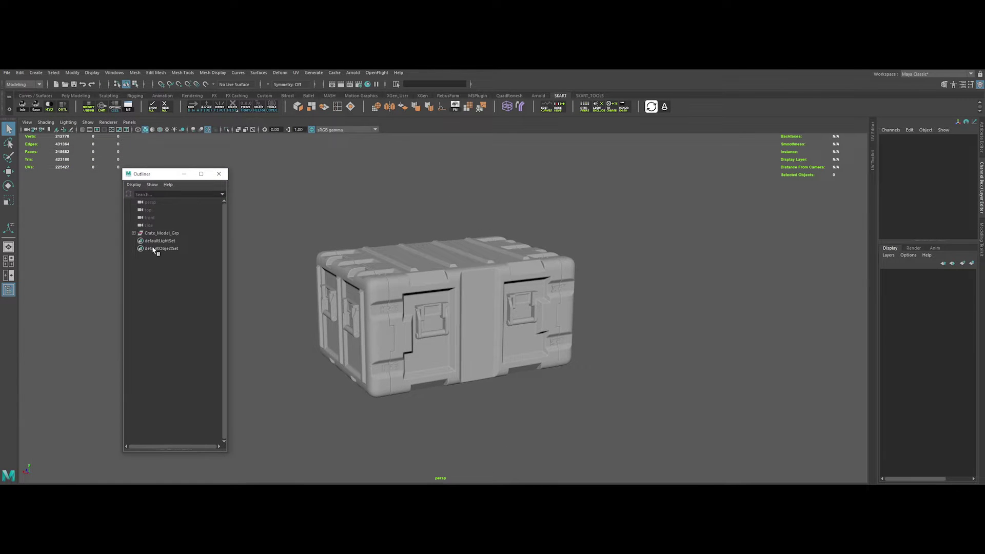
pyautogui.click(134, 233)
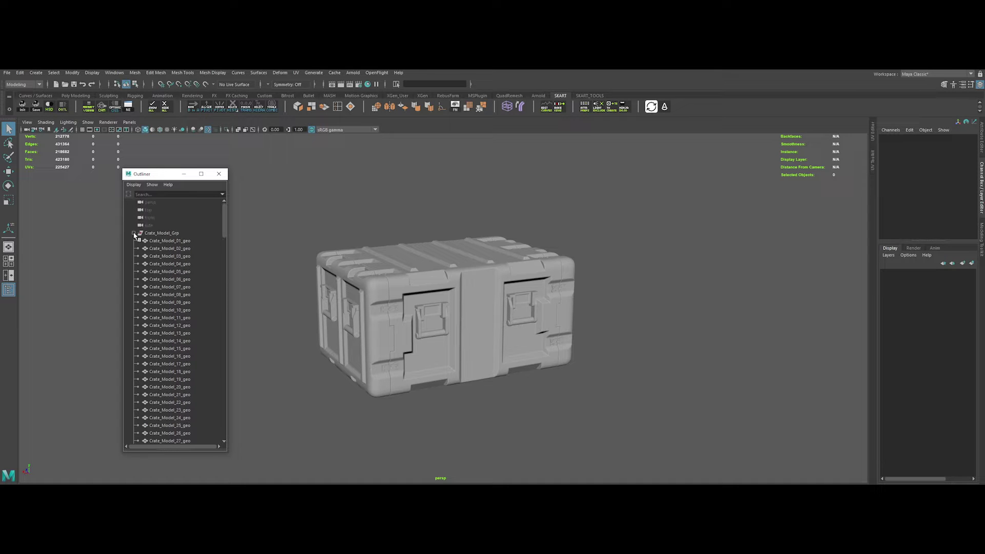
pyautogui.click(133, 233)
pyautogui.click(218, 174)
# Examine how the crate is divided into separate meshes by selecting latch parts, both end caps and the main body.
pyautogui.click(418, 316)
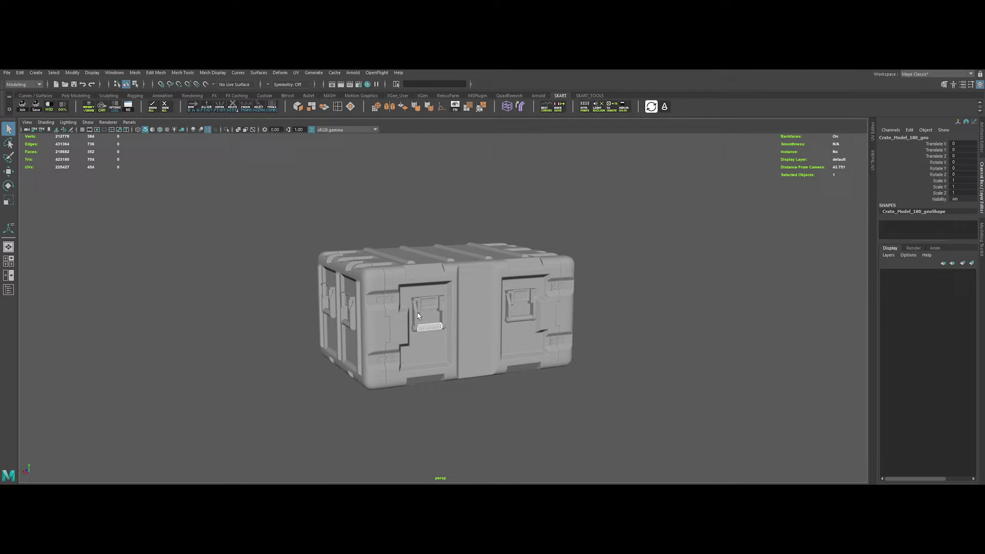
pyautogui.keyDown('alt'); pyautogui.moveTo(431, 320); pyautogui.dragTo(451, 327, button='right'); pyautogui.keyUp('alt')
pyautogui.click(445, 325)
pyautogui.keyDown('alt'); pyautogui.moveTo(408, 332); pyautogui.dragTo(446, 308); pyautogui.keyUp('alt')
pyautogui.keyDown('alt'); pyautogui.moveTo(385, 319); pyautogui.dragTo(447, 366); pyautogui.keyUp('alt')
pyautogui.click(391, 341)
pyautogui.keyDown('shift'); pyautogui.click(465, 301); pyautogui.keyUp('shift')
pyautogui.keyDown('shift'); pyautogui.click(426, 282); pyautogui.keyUp('shift')
pyautogui.keyDown('shift'); pyautogui.click(408, 254); pyautogui.keyUp('shift')
pyautogui.click(486, 306)
pyautogui.keyDown('alt'); pyautogui.moveTo(485, 305); pyautogui.dragTo(524, 280); pyautogui.keyUp('alt')
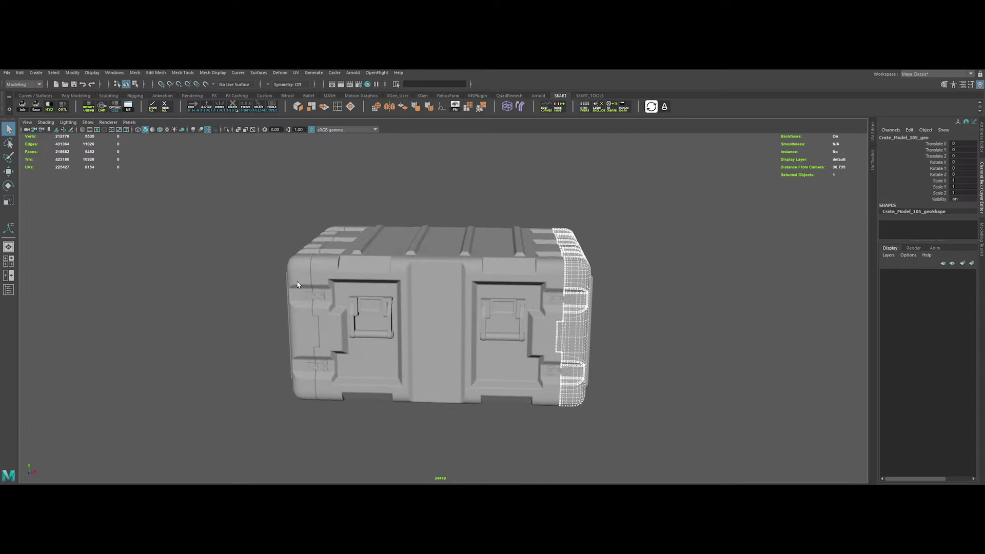
pyautogui.keyDown('shift'); pyautogui.click(295, 285); pyautogui.keyUp('shift')
pyautogui.keyDown('alt'); pyautogui.moveTo(295, 286); pyautogui.dragTo(270, 301); pyautogui.keyUp('alt')
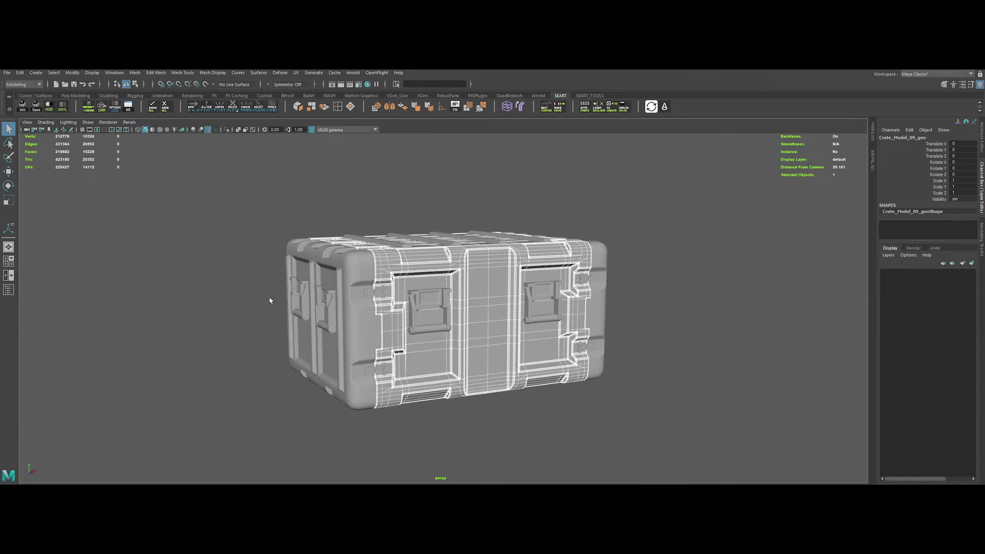
# Isolate the crate's end cap and give it a camera-based UV projection with the UV Editor open.
pyautogui.click(226, 130)
pyautogui.press('f')
pyautogui.keyDown('alt'); pyautogui.moveTo(462, 269); pyautogui.dragTo(382, 280); pyautogui.keyUp('alt')
pyautogui.keyDown('alt'); pyautogui.moveTo(447, 290); pyautogui.dragTo(387, 287, button='middle'); pyautogui.keyUp('alt')
pyautogui.click(297, 72)
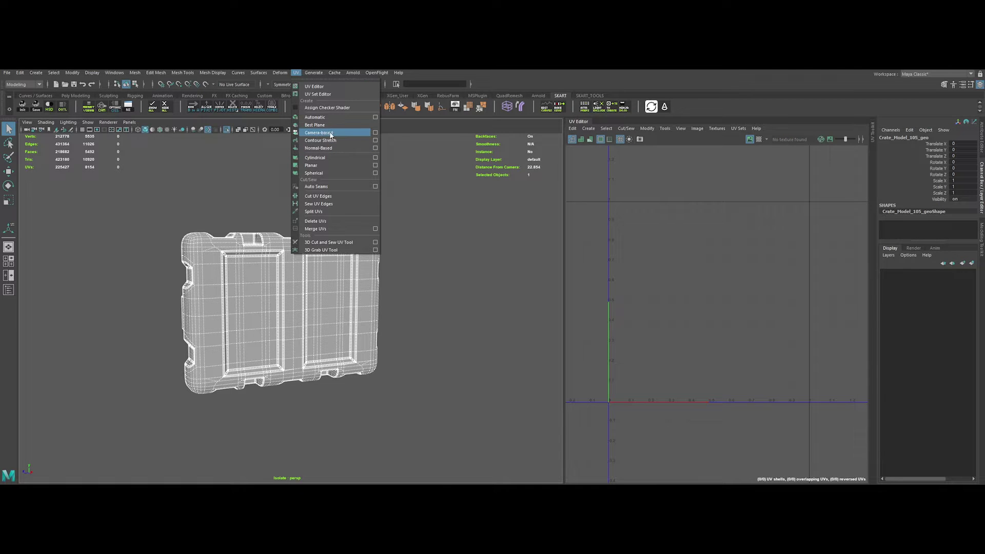
pyautogui.click(325, 80)
pyautogui.click(481, 209)
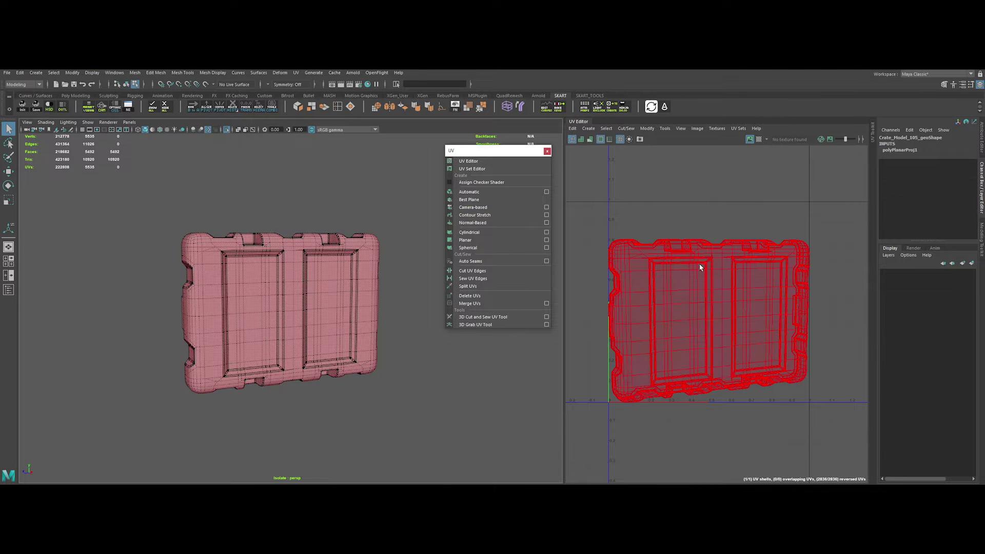
pyautogui.moveTo(688, 269); pyautogui.dragTo(653, 261, button='right')
pyautogui.click(678, 233)
pyautogui.hotkey('ctrl', 'z')
pyautogui.hotkey('ctrl', 'z')
# Select the edges at the end cap's four rounded corners and cut UV seams along them.
pyautogui.moveTo(419, 249); pyautogui.dragTo(418, 221, button='right')
pyautogui.keyDown('alt'); pyautogui.moveTo(308, 287); pyautogui.dragTo(369, 303); pyautogui.keyUp('alt')
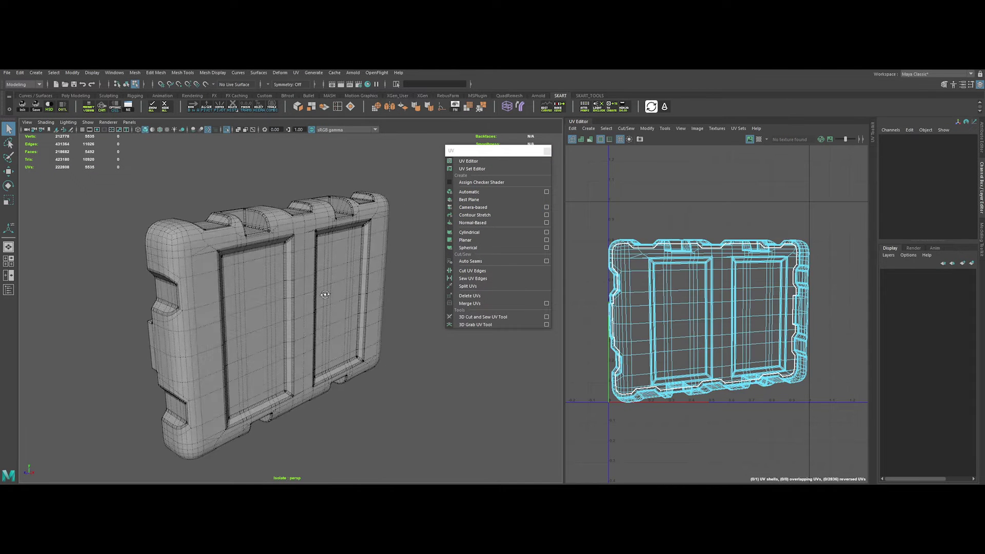
pyautogui.keyDown('alt'); pyautogui.moveTo(307, 288); pyautogui.dragTo(370, 288, button='right'); pyautogui.keyUp('alt')
pyautogui.doubleClick(319, 237)
pyautogui.keyDown('alt'); pyautogui.moveTo(461, 318); pyautogui.dragTo(354, 241); pyautogui.keyUp('alt')
pyautogui.keyDown('shift'); pyautogui.doubleClick(358, 246); pyautogui.keyUp('shift')
pyautogui.keyDown('shift'); pyautogui.doubleClick(381, 327); pyautogui.keyUp('shift')
pyautogui.keyDown('alt'); pyautogui.moveTo(330, 339); pyautogui.dragTo(432, 336); pyautogui.keyUp('alt')
pyautogui.keyDown('shift'); pyautogui.doubleClick(272, 321); pyautogui.keyUp('shift')
pyautogui.keyDown('alt'); pyautogui.moveTo(262, 341); pyautogui.dragTo(255, 309); pyautogui.keyUp('alt')
pyautogui.click(875, 134)
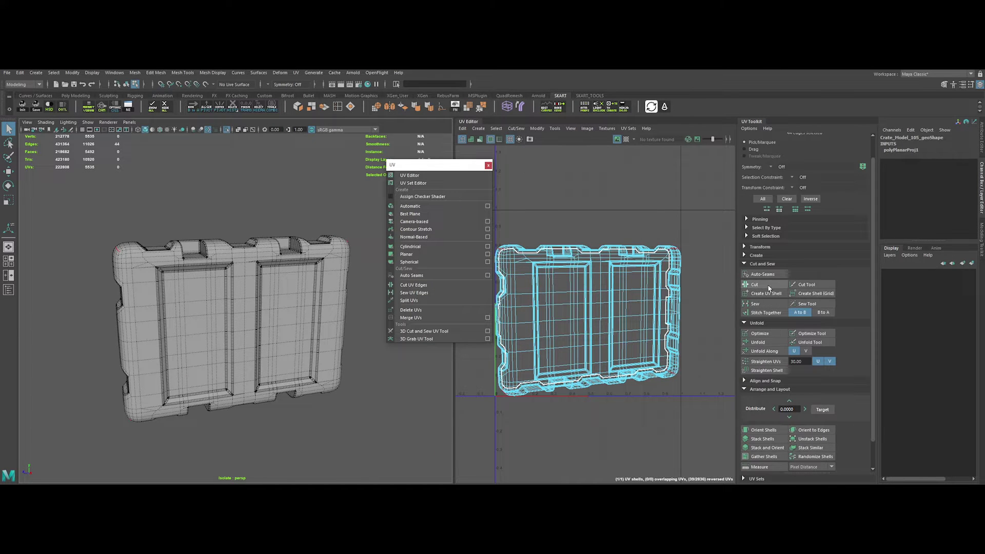
# Select all of the end cap's UVs and unfold them.
pyautogui.moveTo(603, 308); pyautogui.dragTo(603, 377, button='right')
pyautogui.moveTo(695, 214); pyautogui.dragTo(492, 419)
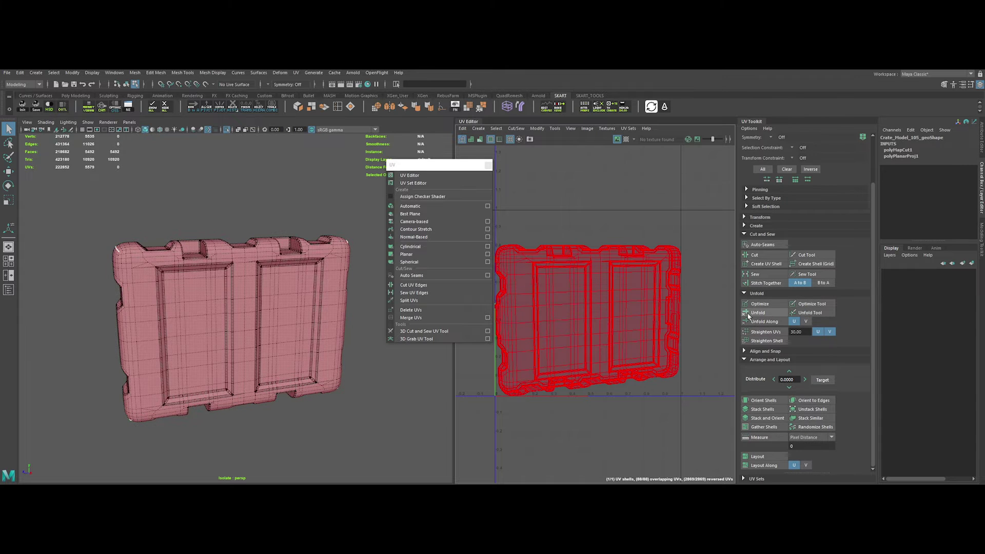
pyautogui.click(758, 312)
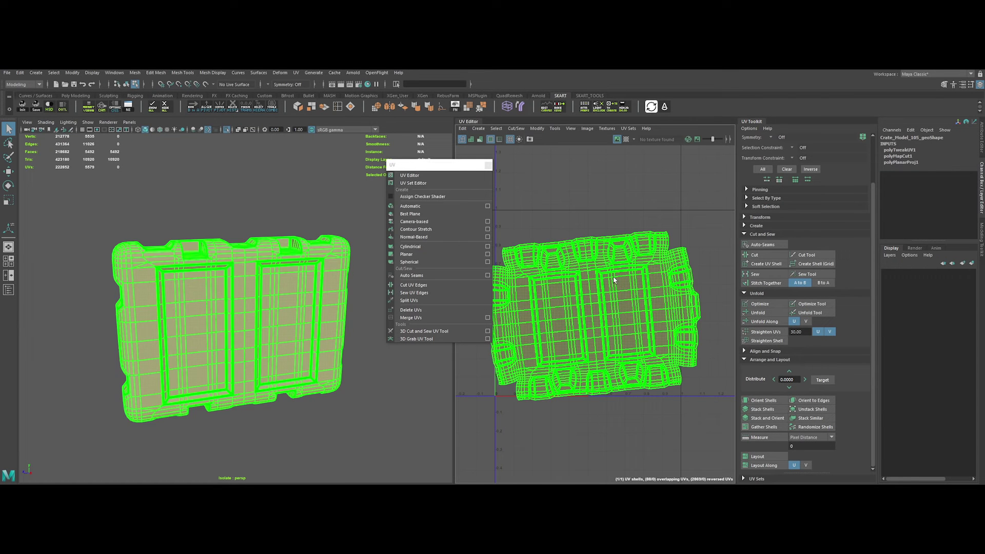
# Rotate the end cap's UV shell straight, then scale and move it to fit inside the 0–1 UV tile.
pyautogui.click(569, 347)
pyautogui.press('e')
pyautogui.moveTo(621, 283); pyautogui.dragTo(625, 290)
pyautogui.press('r')
pyautogui.press('w')
pyautogui.moveTo(588, 323); pyautogui.dragTo(590, 281)
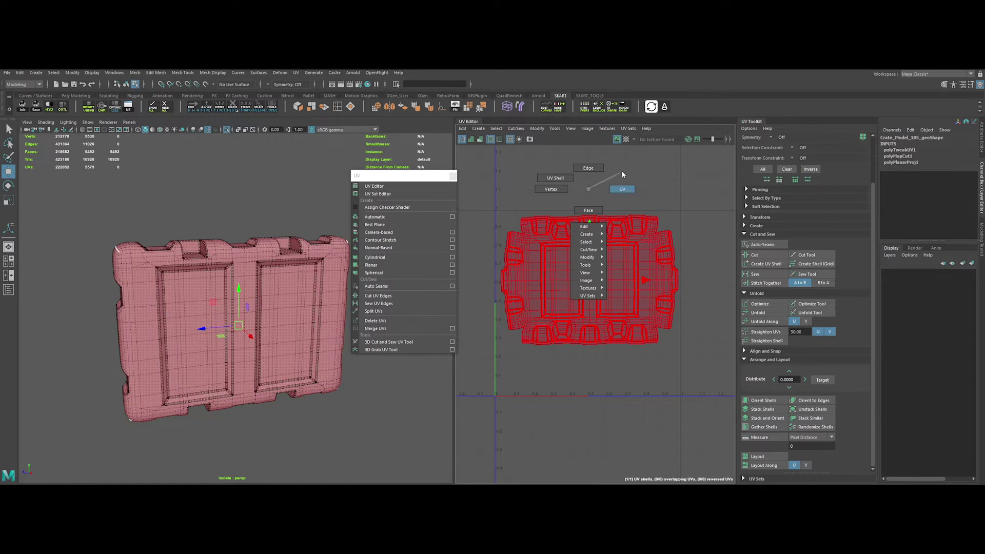
# Display the checker map on the end cap and examine the pattern for UV distortion.
pyautogui.moveTo(622, 172); pyautogui.dragTo(622, 172, button='right')
pyautogui.click(626, 139)
pyautogui.moveTo(185, 175); pyautogui.dragTo(220, 166, button='right')
pyautogui.keyDown('alt'); pyautogui.moveTo(214, 302); pyautogui.dragTo(257, 344); pyautogui.keyUp('alt')
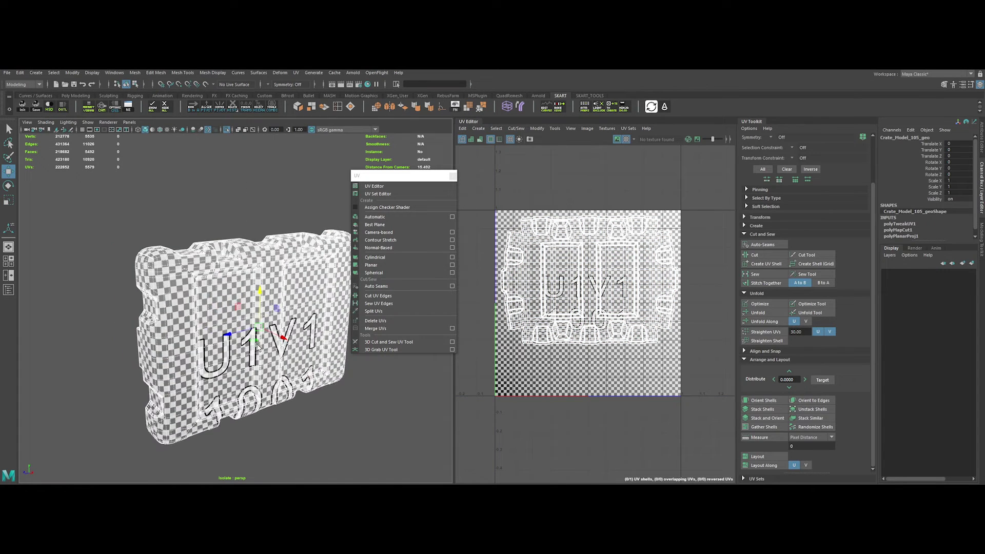
pyautogui.keyDown('alt'); pyautogui.moveTo(257, 345); pyautogui.dragTo(313, 328, button='right'); pyautogui.keyUp('alt')
# Isolate the crate's main body and replace its UVs with a camera-based projection.
pyautogui.moveTo(405, 177); pyautogui.dragTo(445, 188)
pyautogui.keyDown('alt'); pyautogui.moveTo(257, 277); pyautogui.dragTo(185, 270); pyautogui.keyUp('alt')
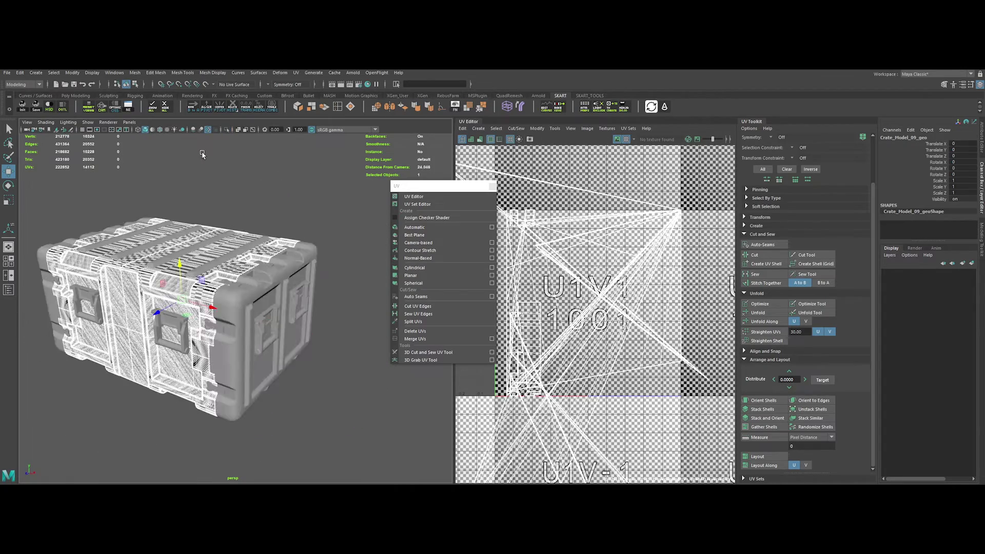
pyautogui.keyDown('alt'); pyautogui.moveTo(203, 155); pyautogui.dragTo(308, 288); pyautogui.keyUp('alt')
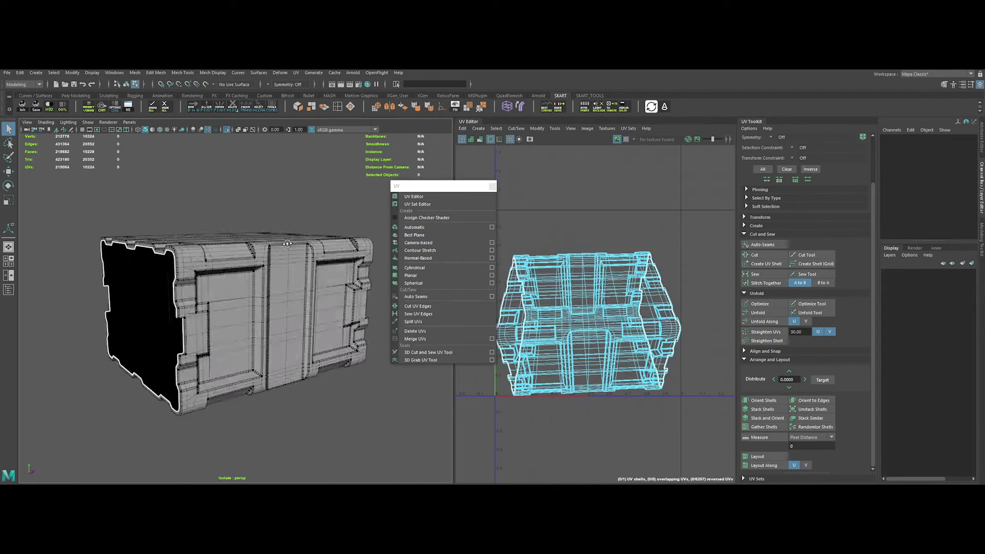
# Cut a UV seam along the middle edge loop of the main body's top face.
pyautogui.keyDown('alt'); pyautogui.moveTo(287, 243); pyautogui.dragTo(231, 277); pyautogui.keyUp('alt')
pyautogui.doubleClick(231, 231)
pyautogui.press('w')
pyautogui.click(756, 255)
# Unfold the main body's UV shell, then straighten and fit it inside the 0–1 UV tile.
pyautogui.rightClick(592, 281)
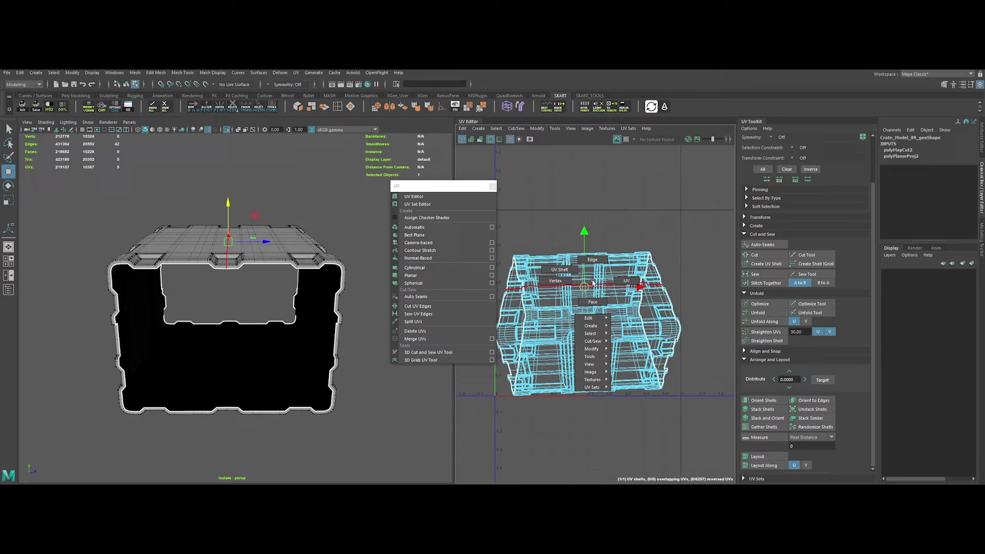
pyautogui.moveTo(593, 283); pyautogui.dragTo(560, 270, button='right')
pyautogui.click(564, 287)
pyautogui.click(758, 312)
pyautogui.press('e')
pyautogui.moveTo(620, 287); pyautogui.dragTo(633, 338)
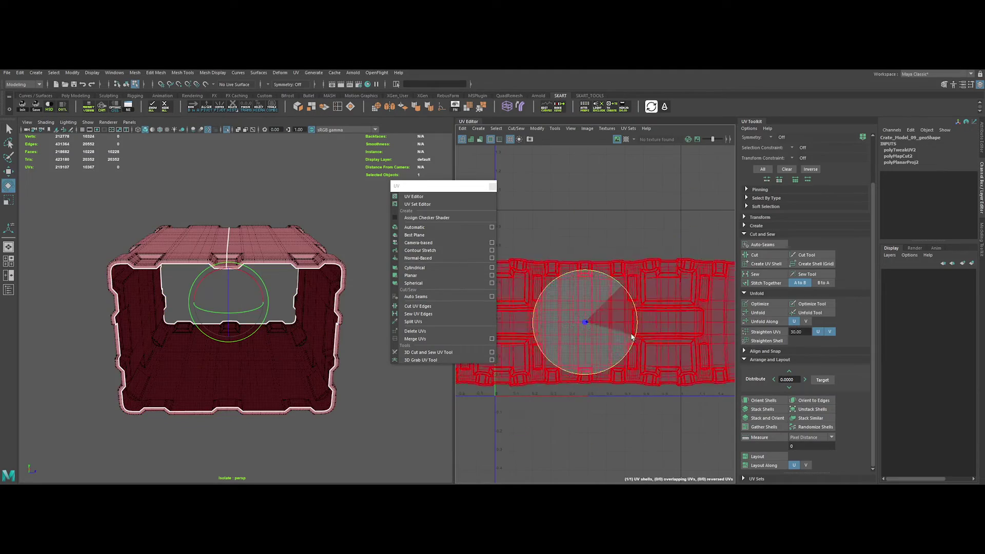
pyautogui.moveTo(585, 278); pyautogui.dragTo(590, 318)
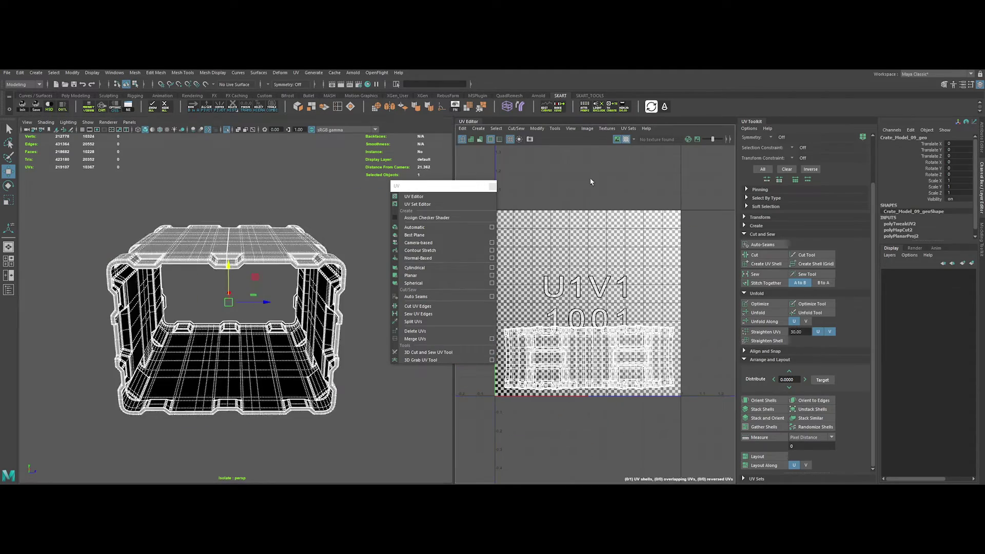
# Relocate the main body's seam by cutting the middle edge loop on its underside and sewing the top seam together.
pyautogui.moveTo(288, 287)
pyautogui.keyDown('alt'); pyautogui.mouseDown()
pyautogui.moveTo(339, 366)
pyautogui.moveTo(189, 279)
pyautogui.moveTo(221, 297)
pyautogui.moveTo(242, 270)
pyautogui.moveTo(245, 303)
pyautogui.mouseUp(); pyautogui.keyUp('alt')
pyautogui.hotkey('ctrl', '1')
pyautogui.click(190, 279)
pyautogui.hotkey('ctrl', '1')
pyautogui.moveTo(245, 303); pyautogui.dragTo(246, 276, button='right')
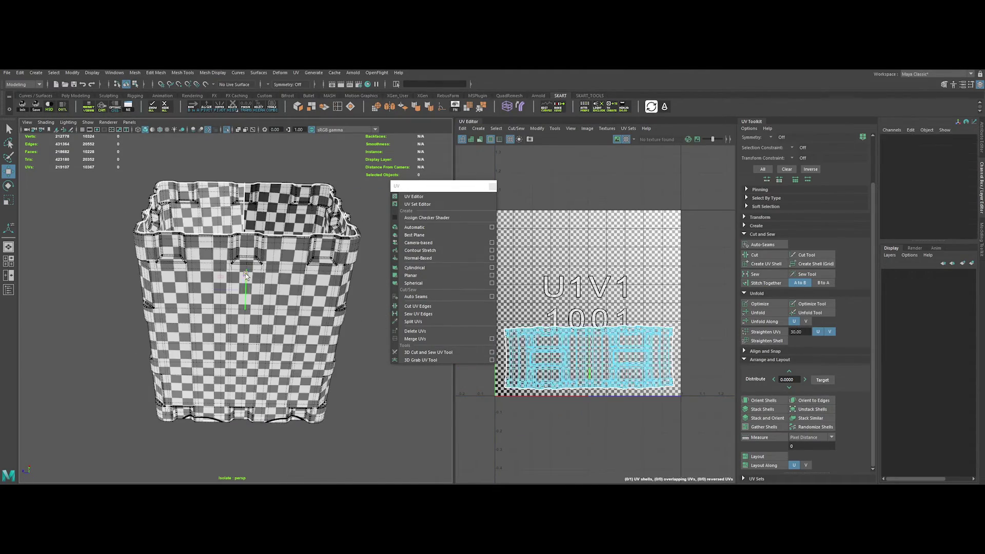
pyautogui.keyDown('alt'); pyautogui.moveTo(246, 275); pyautogui.dragTo(244, 354); pyautogui.keyUp('alt')
pyautogui.doubleClick(244, 292)
pyautogui.click(757, 274)
# Unfold the main body's UV shell again with the relocated seam and scale it down to fit the UV tile.
pyautogui.moveTo(220, 263); pyautogui.dragTo(244, 253, button='right')
pyautogui.moveTo(556, 325); pyautogui.dragTo(534, 313, button='right')
pyautogui.click(565, 349)
pyautogui.click(760, 313)
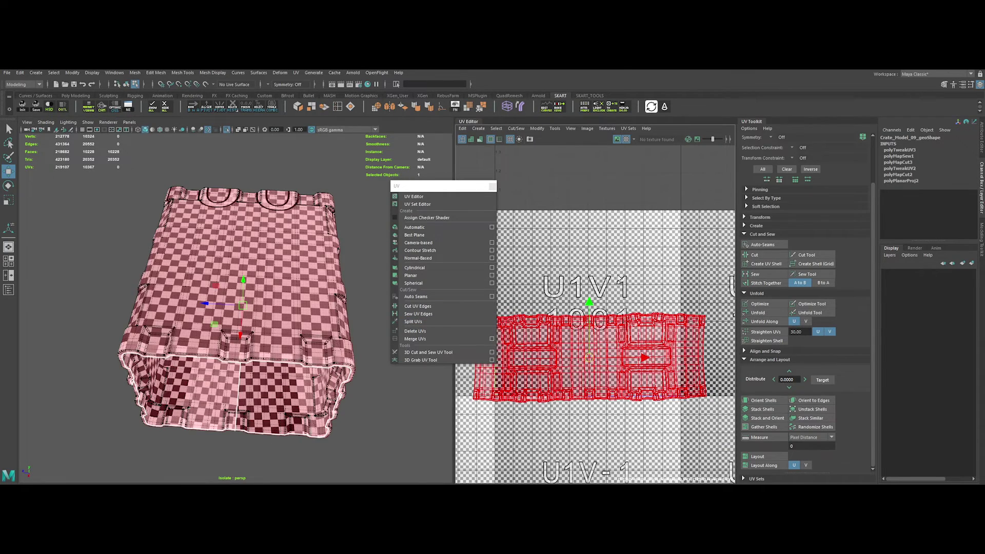
pyautogui.moveTo(442, 186); pyautogui.dragTo(420, 186)
pyautogui.press('r')
pyautogui.moveTo(590, 358); pyautogui.dragTo(565, 358)
pyautogui.press('w')
pyautogui.moveTo(329, 197); pyautogui.dragTo(345, 183, button='right')
pyautogui.keyDown('alt'); pyautogui.moveTo(346, 183); pyautogui.dragTo(367, 227); pyautogui.keyUp('alt')
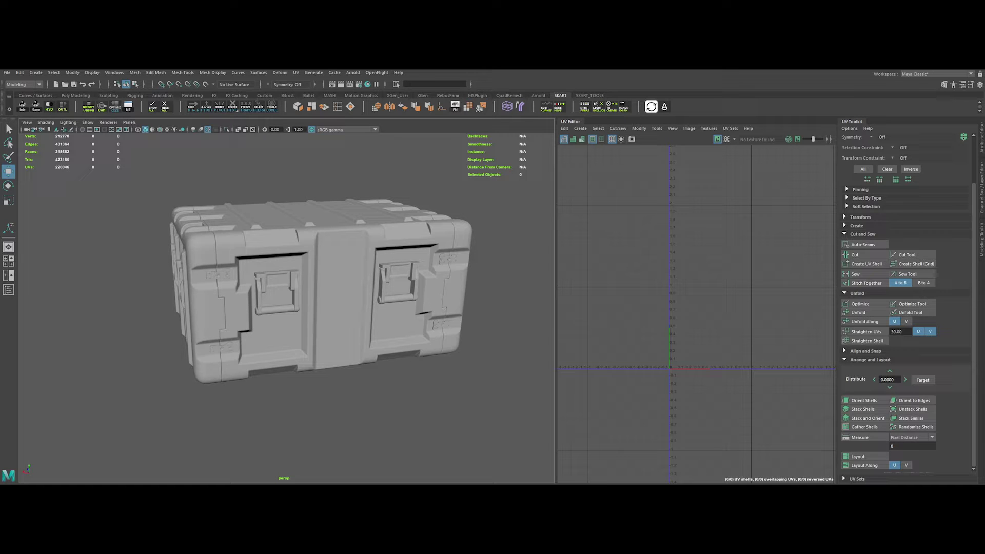
# Select the two opposite end caps in turn to compare their UVs, then clear the selection.
pyautogui.click(186, 286)
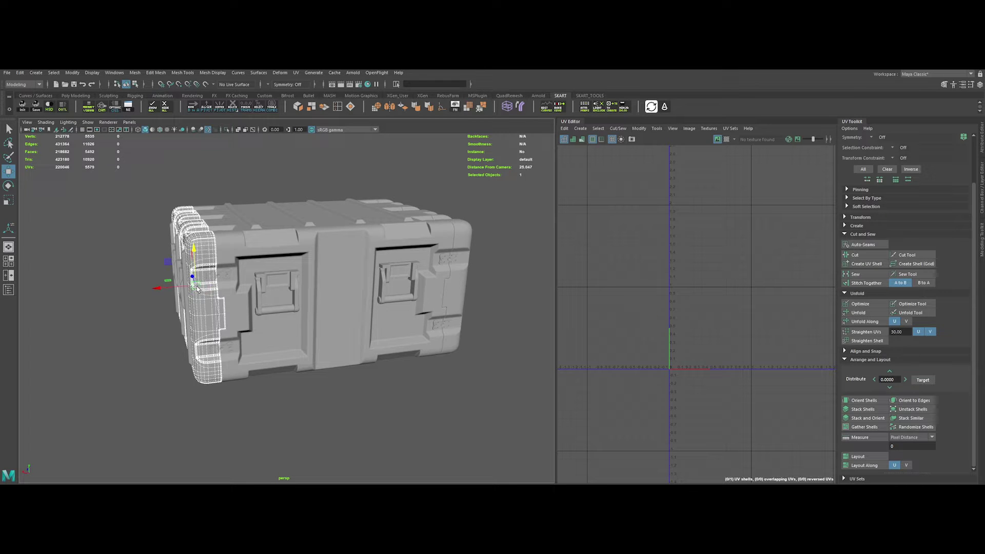
pyautogui.click(459, 277)
pyautogui.click(320, 406)
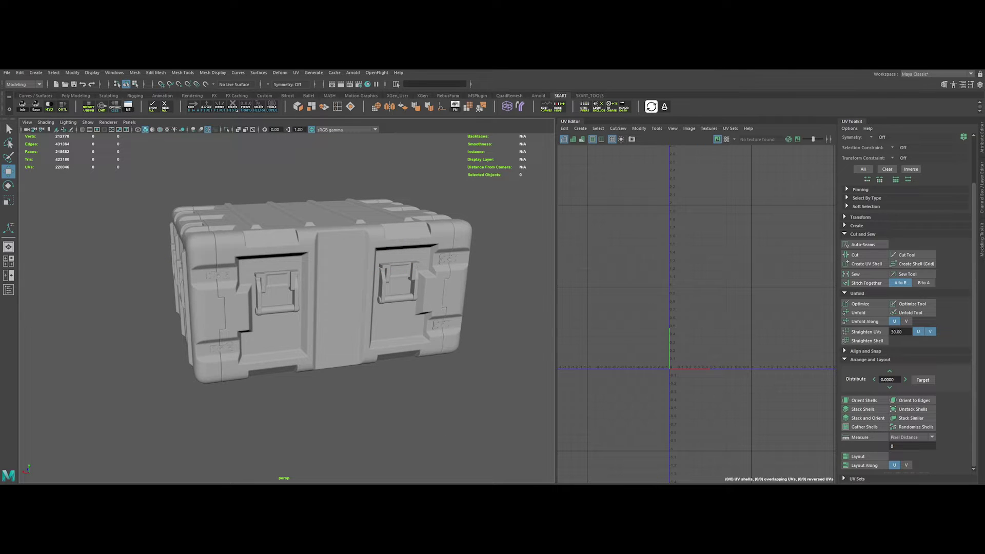
# Select the unwrapped end cap and run the Select Similar script to add its matching mesh to the selection.
pyautogui.click(979, 488)
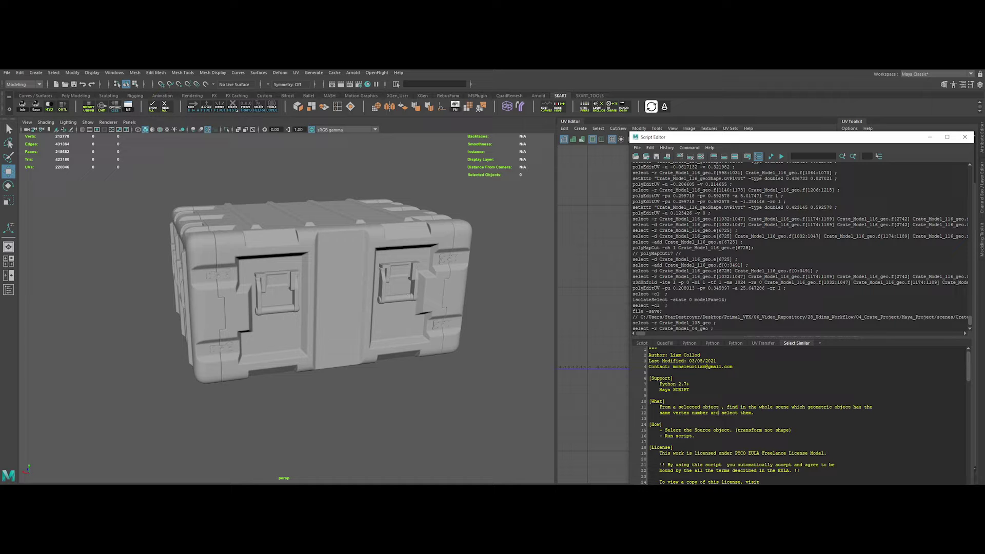
pyautogui.click(202, 314)
pyautogui.hotkey('ctrl', 'a')
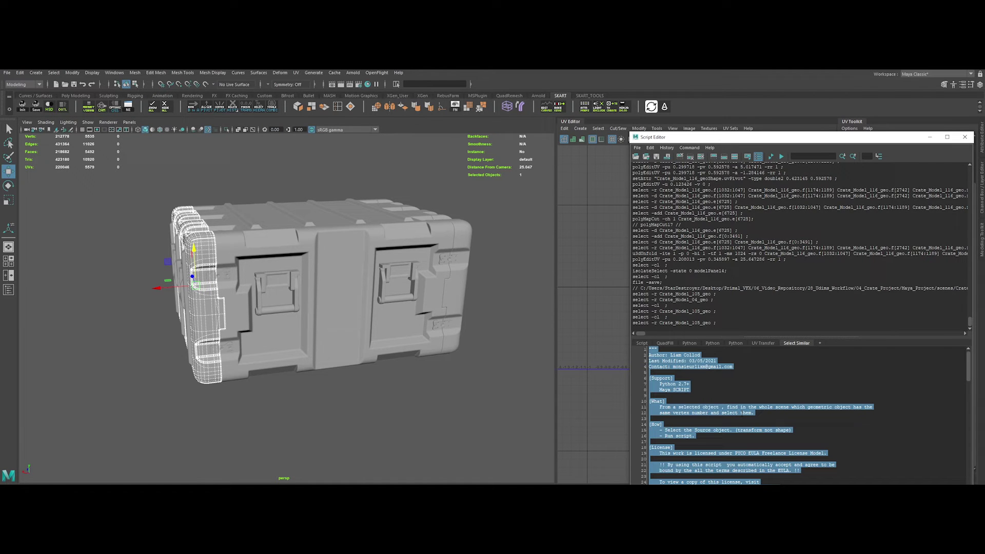
pyautogui.hotkey('ctrl', 'Return')
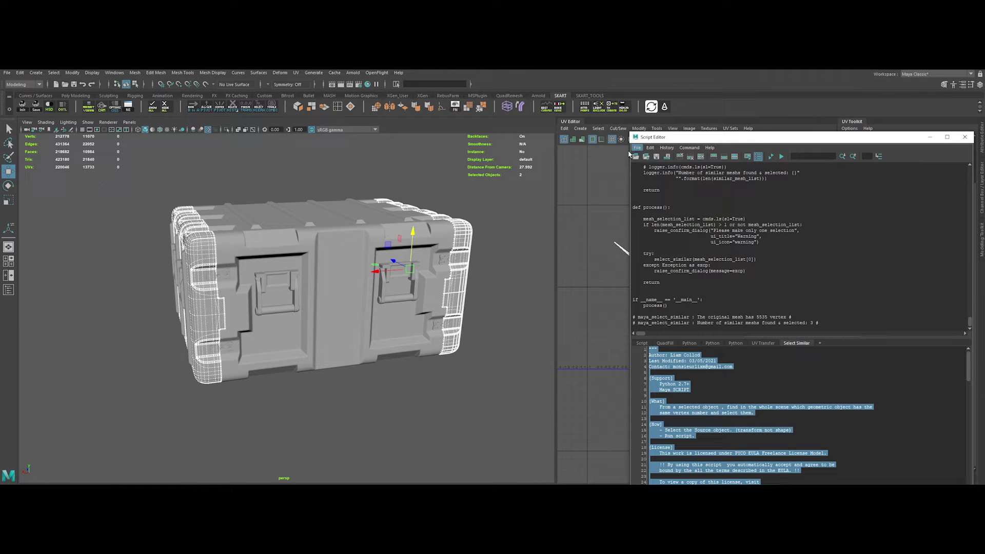
# Run the UV Transfer script to copy the end cap's UVs to the matching cap, then dismiss the Script Editor.
pyautogui.click(762, 343)
pyautogui.hotkey('ctrl', 'a')
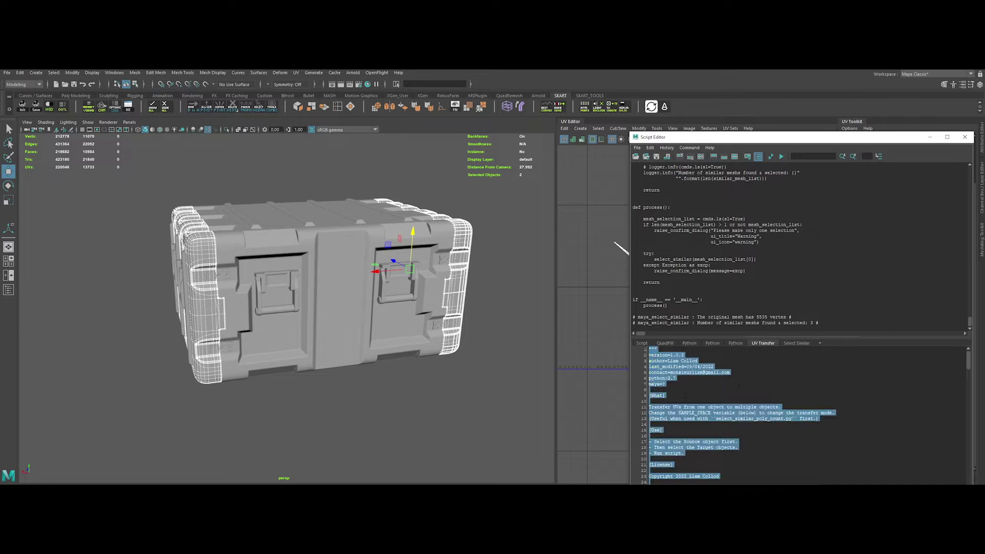
pyautogui.hotkey('ctrl', 'Return')
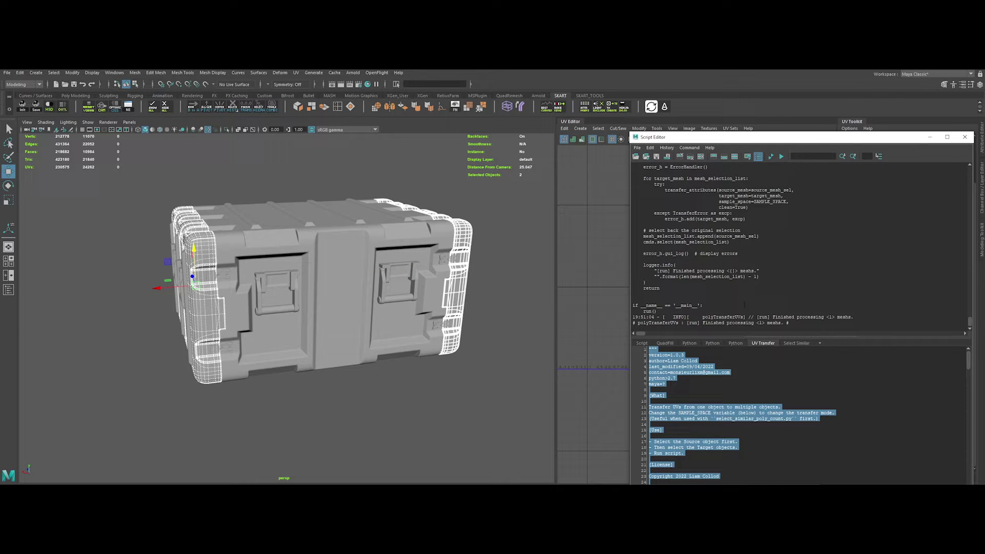
pyautogui.click(916, 143)
# Check the transferred UVs by selecting each end cap separately and then both together.
pyautogui.click(196, 297)
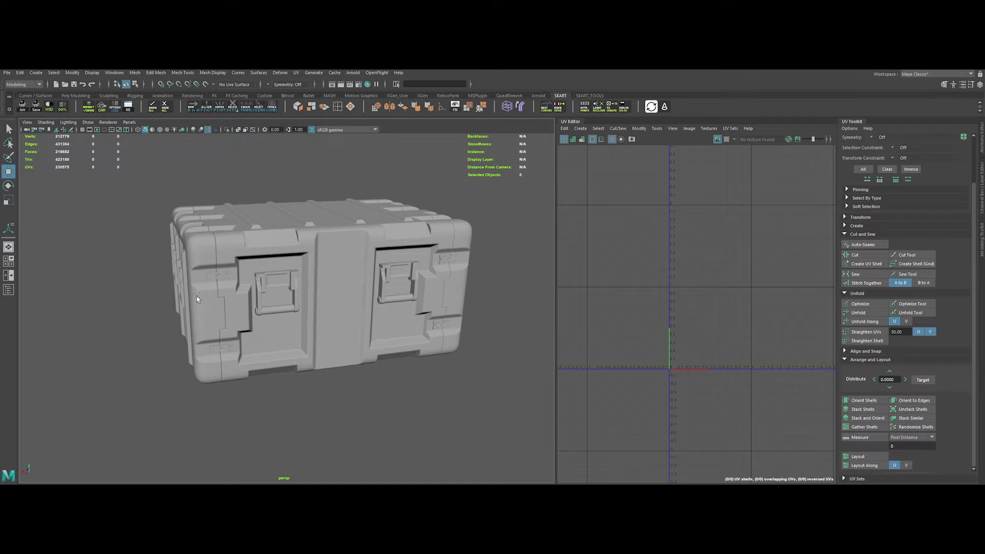
pyautogui.click(441, 286)
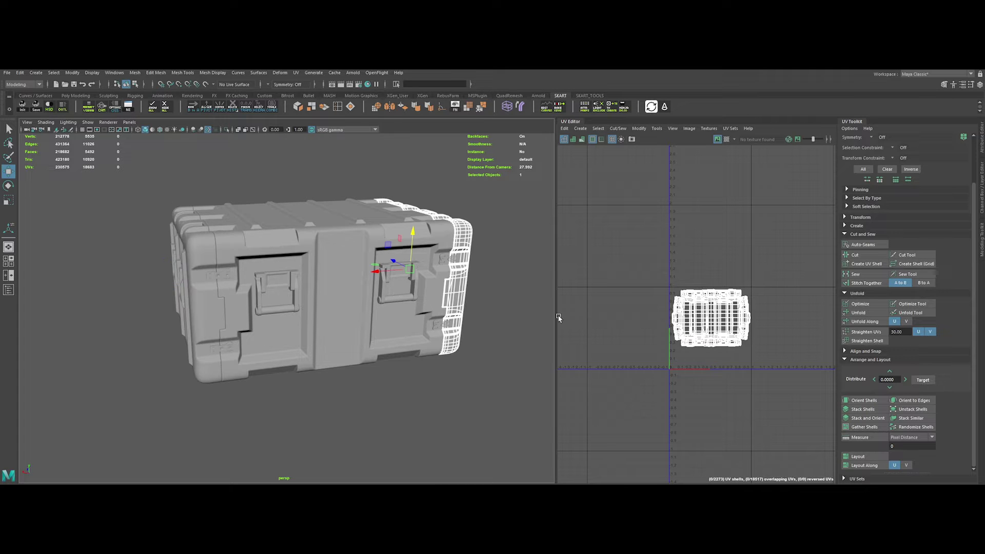
pyautogui.click(494, 368)
pyautogui.click(454, 308)
pyautogui.keyDown('shift'); pyautogui.click(206, 313); pyautogui.keyUp('shift')
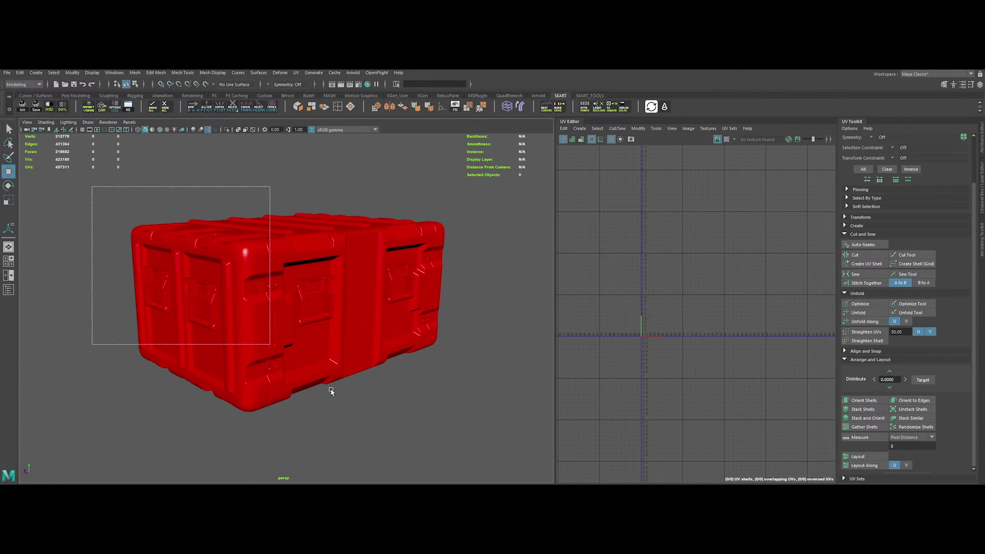
# Assign a grey material to the crate's meshes and delete the long rib strips.
pyautogui.moveTo(331, 392); pyautogui.dragTo(352, 394)
pyautogui.moveTo(367, 266); pyautogui.dragTo(420, 479, button='right')
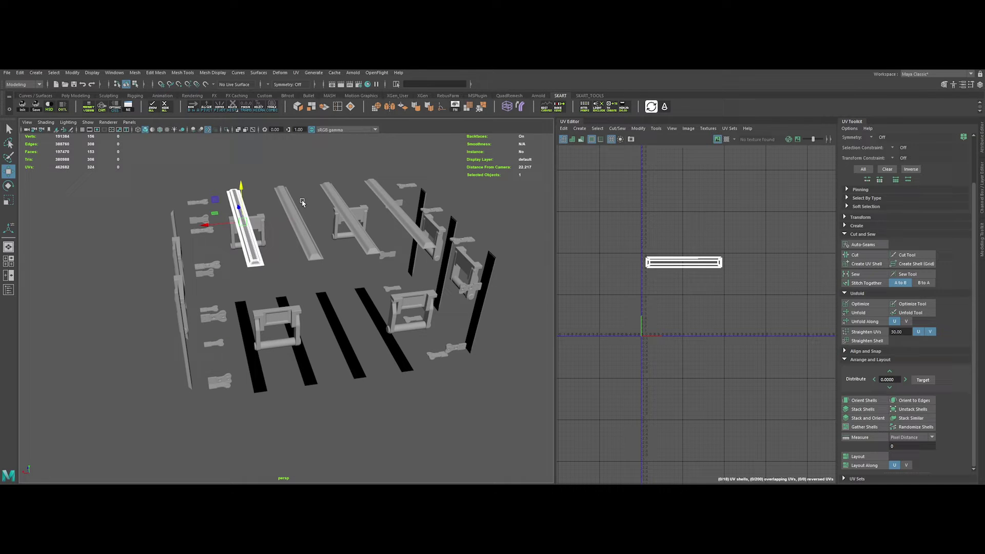
pyautogui.press('Delete')
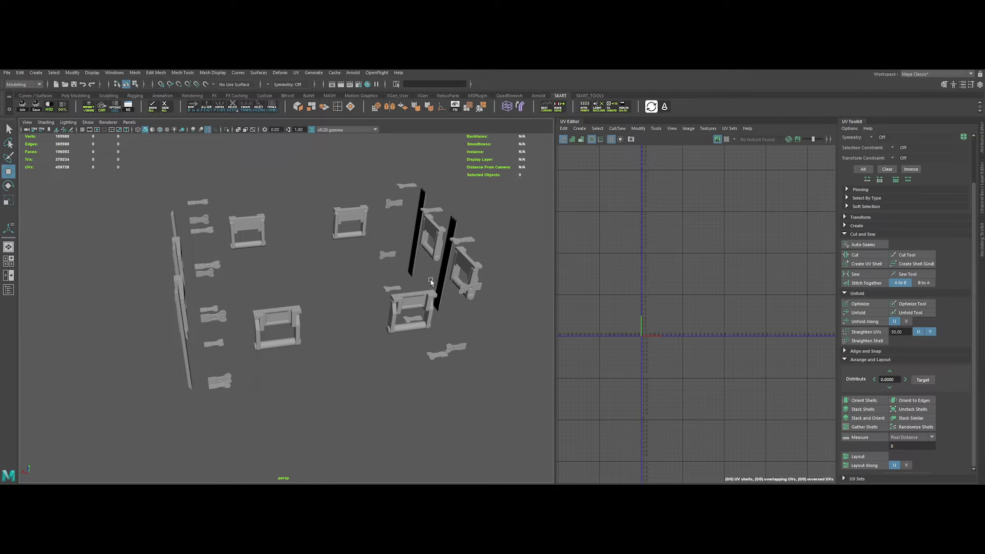
# Delete the remaining black strips and the tall narrow panels at the ends of the crate.
pyautogui.click(413, 263)
pyautogui.press('Delete')
pyautogui.keyDown('alt'); pyautogui.moveTo(363, 297); pyautogui.dragTo(418, 289); pyautogui.keyUp('alt')
pyautogui.click(297, 334)
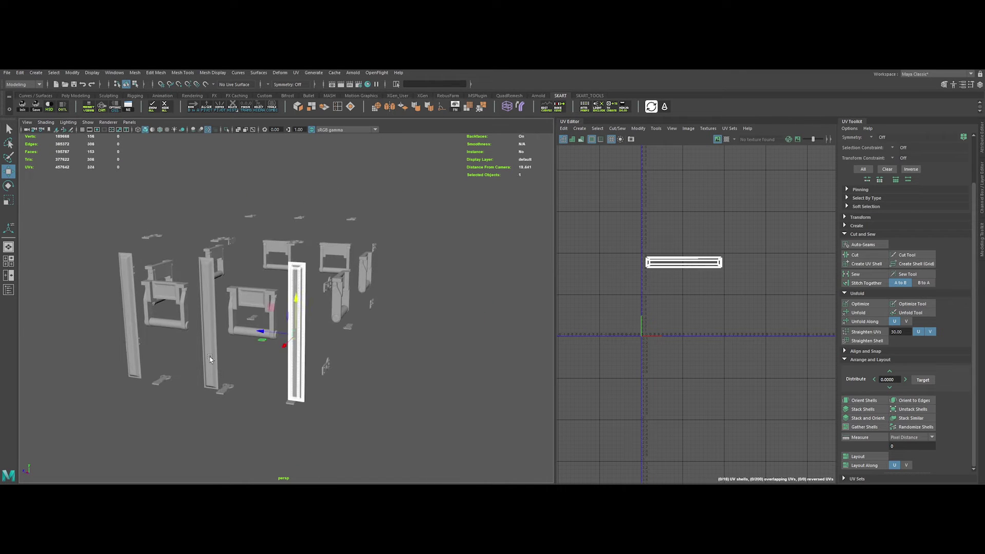
pyautogui.keyDown('shift'); pyautogui.click(131, 342); pyautogui.keyUp('shift')
pyautogui.press('Delete')
pyautogui.keyDown('alt'); pyautogui.moveTo(279, 325); pyautogui.dragTo(214, 324); pyautogui.keyUp('alt')
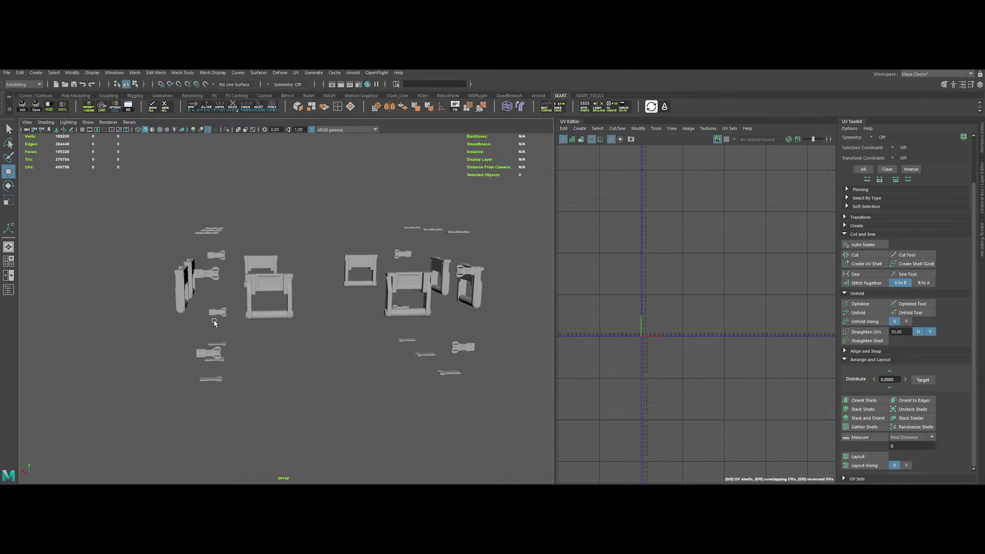
# Assign a new Phong material to the small latch pieces on both sides, name it m_Metal and give it a darker colour.
pyautogui.moveTo(228, 388); pyautogui.dragTo(228, 388)
pyautogui.keyDown('alt'); pyautogui.moveTo(229, 385); pyautogui.dragTo(334, 313); pyautogui.keyUp('alt')
pyautogui.keyDown('shift'); pyautogui.moveTo(409, 386); pyautogui.dragTo(410, 386); pyautogui.keyUp('shift')
pyautogui.moveTo(393, 259); pyautogui.dragTo(454, 475, button='right')
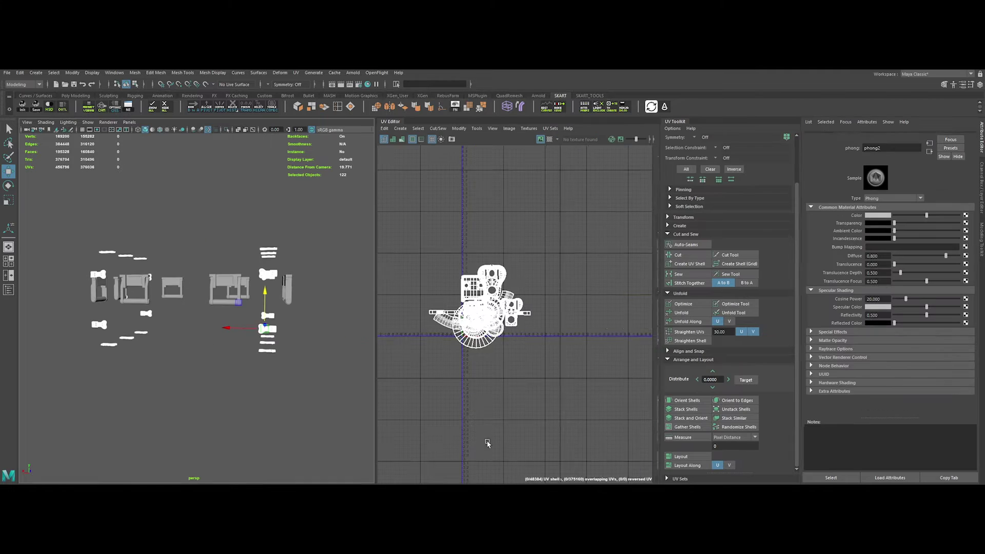
pyautogui.moveTo(885, 155); pyautogui.dragTo(833, 154)
pyautogui.click(883, 224)
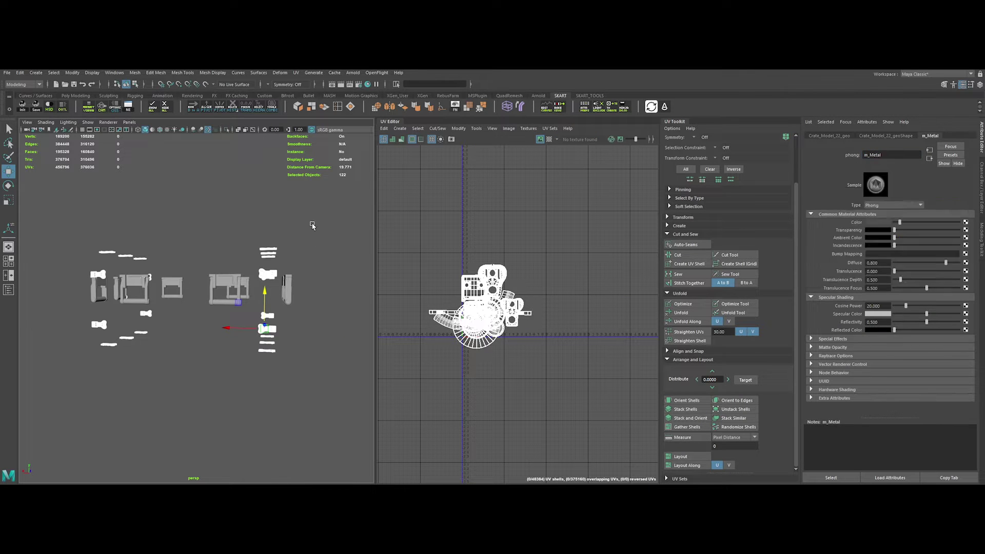
pyautogui.click(312, 224)
# Select the remaining handle assemblies around the crate.
pyautogui.keyDown('alt'); pyautogui.moveTo(312, 225); pyautogui.dragTo(228, 304); pyautogui.keyUp('alt')
pyautogui.moveTo(113, 259)
pyautogui.mouseDown()
pyautogui.moveTo(194, 319)
pyautogui.moveTo(180, 171)
pyautogui.mouseUp()
pyautogui.keyDown('shift'); pyautogui.moveTo(123, 198); pyautogui.dragTo(48, 259); pyautogui.keyUp('shift')
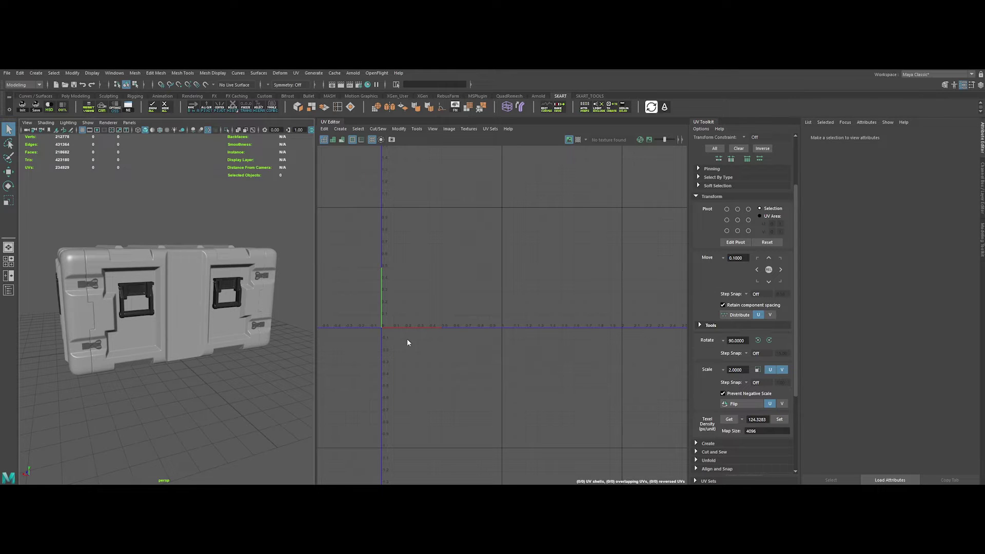
# Get the texel density from the crate's front panel at map size 4096 and set it on all the crate's meshes.
pyautogui.click(225, 258)
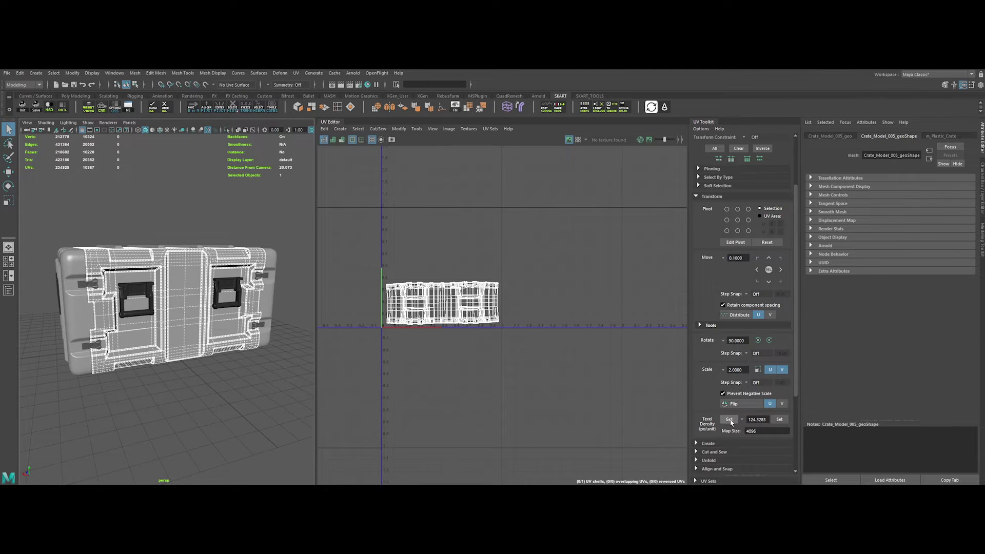
pyautogui.click(292, 207)
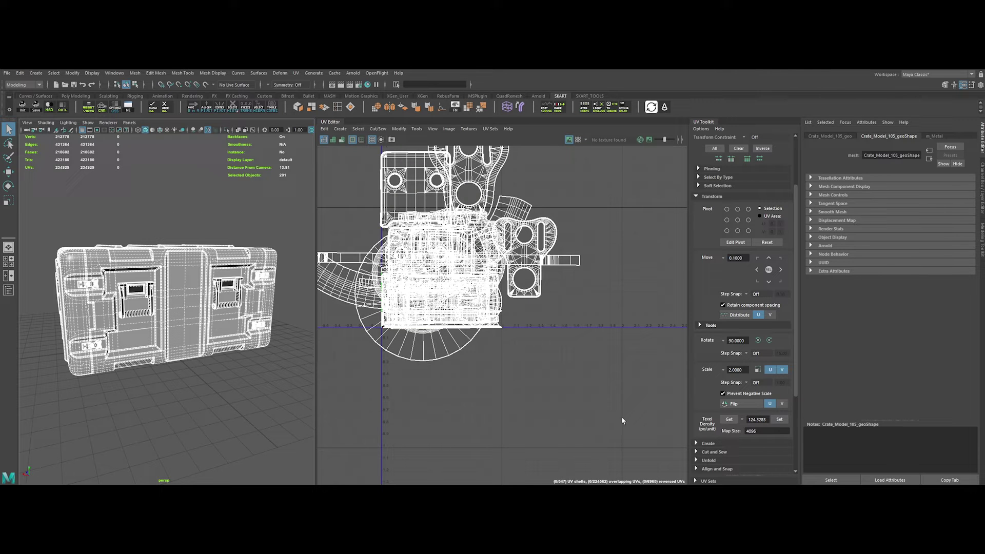
pyautogui.click(780, 419)
pyautogui.click(241, 371)
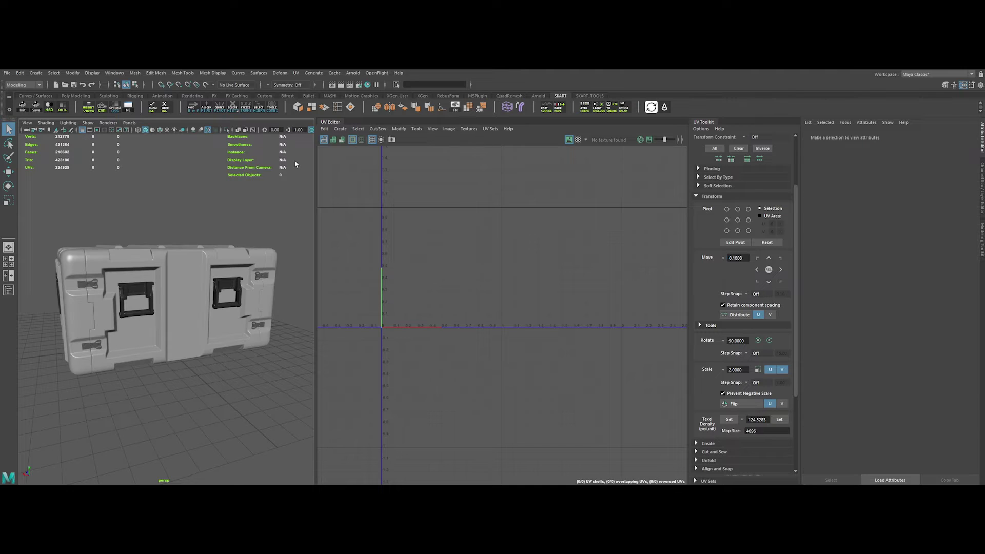
# Configure the Layout UVs options with shell pre-scaling set to Preserve UV Ratios and a texture map size of 4096.
pyautogui.click(399, 129)
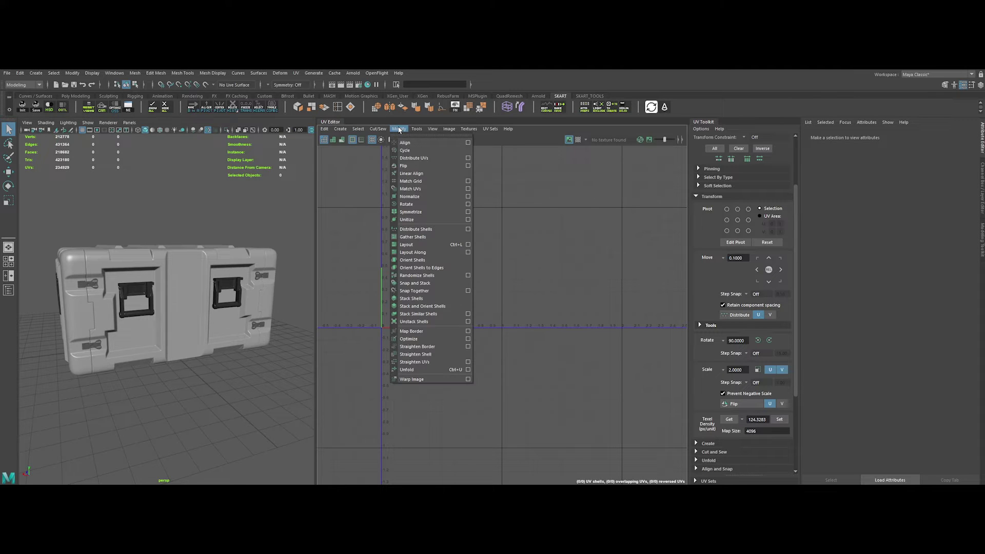
pyautogui.click(468, 245)
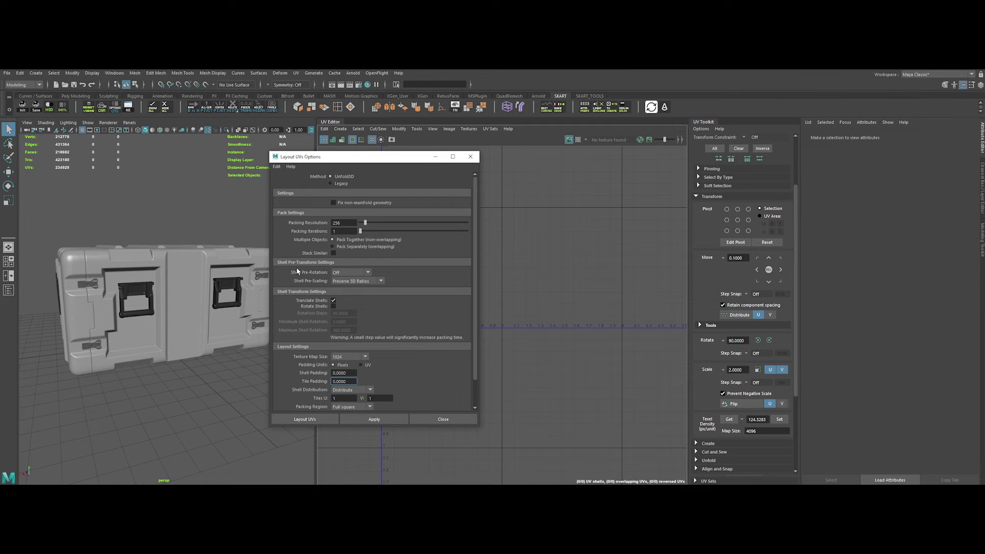
pyautogui.scroll(-1, 292, 294)
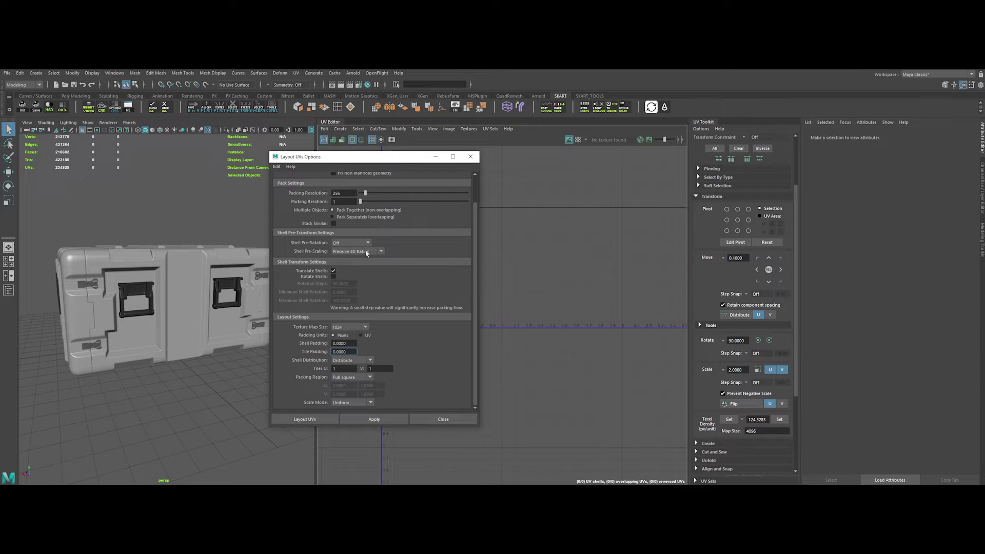
pyautogui.click(367, 252)
pyautogui.click(364, 276)
pyautogui.click(349, 327)
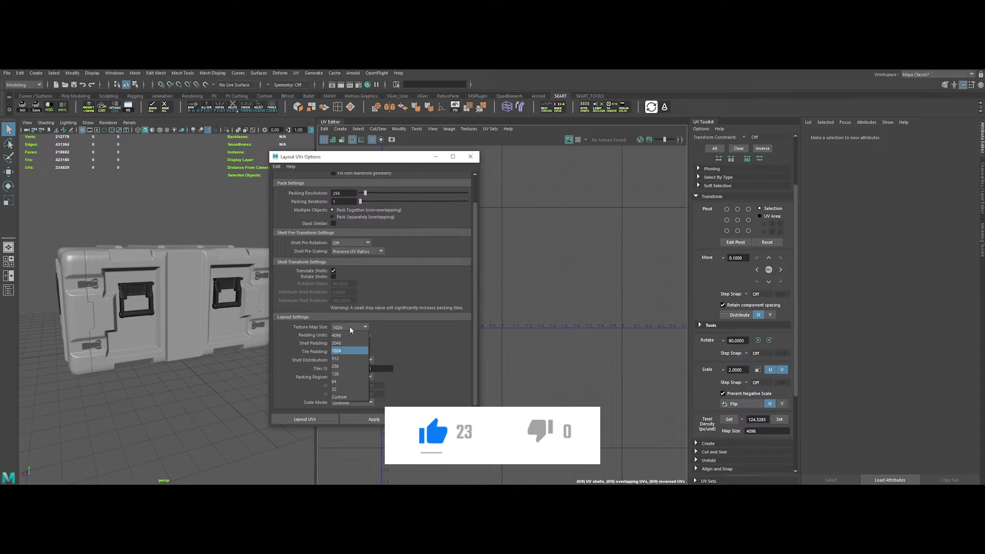
pyautogui.click(339, 335)
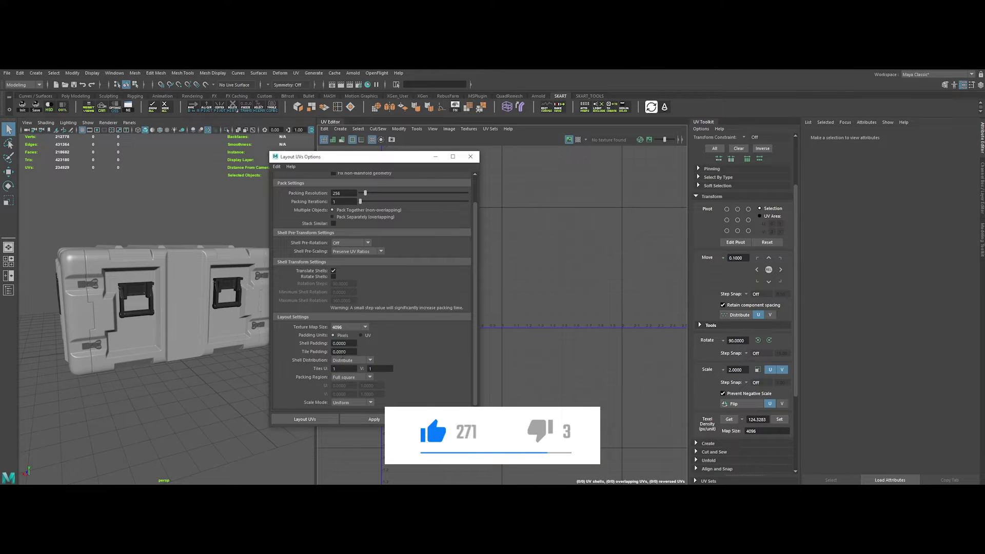
# Set both the shell padding and the tile padding to 50 pixels, keeping the shell distribution on Distribute.
pyautogui.click(343, 344)
pyautogui.write('50')
pyautogui.press('Tab')
pyautogui.write('50')
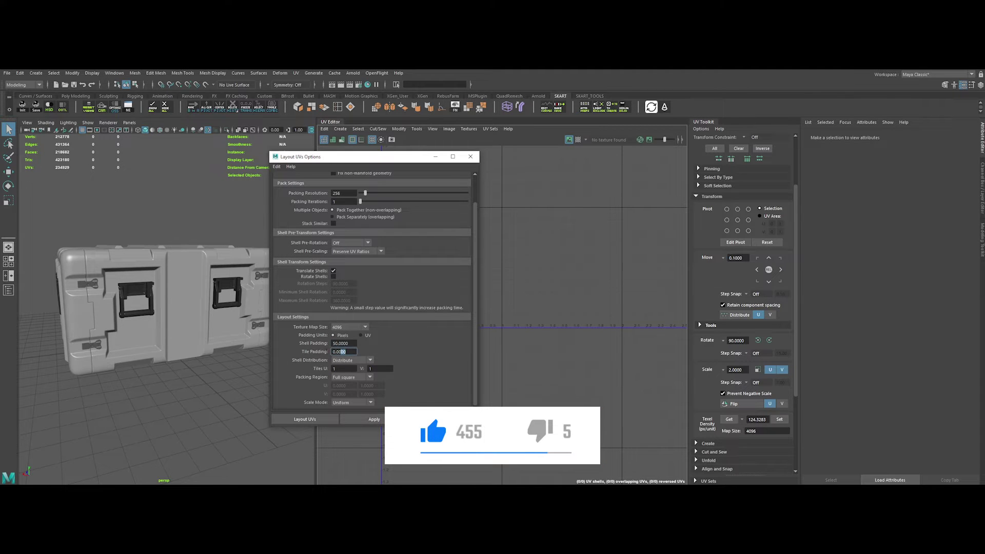
pyautogui.click(350, 360)
pyautogui.click(350, 360)
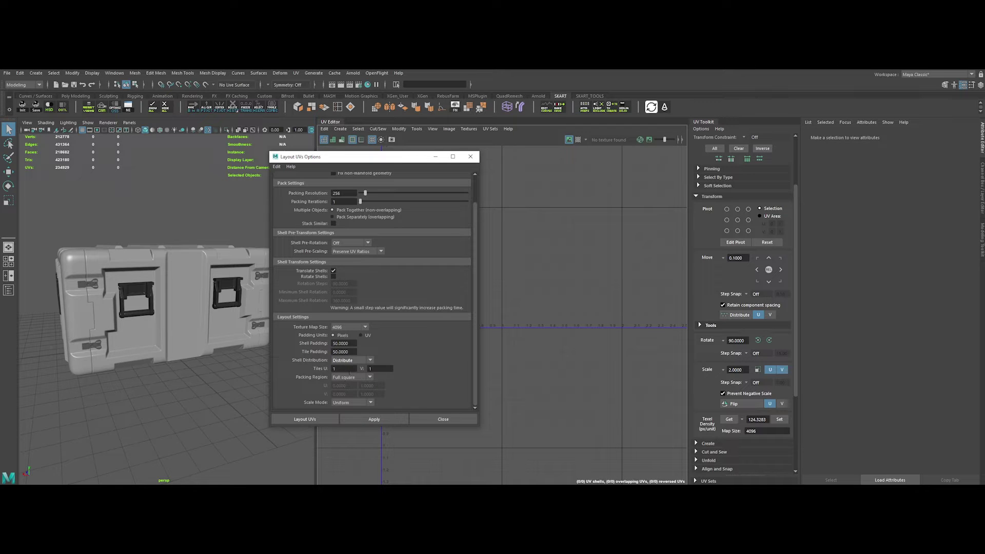
# Select the objects that use m_Plastic_Handle through the Hypershade and apply the UV layout to them.
pyautogui.click(49, 106)
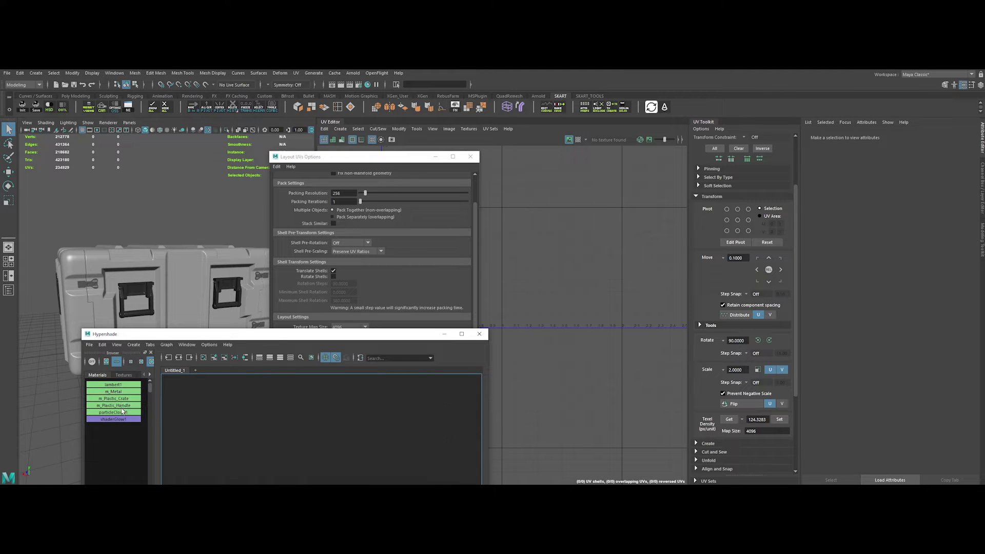
pyautogui.moveTo(122, 407); pyautogui.dragTo(184, 407, button='right')
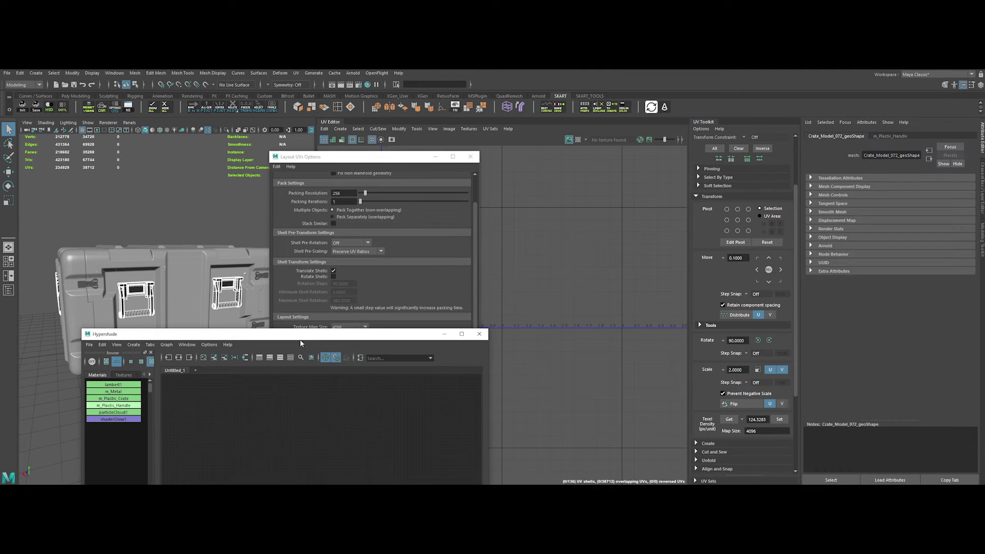
pyautogui.moveTo(305, 335); pyautogui.dragTo(263, 381)
pyautogui.moveTo(353, 157); pyautogui.dragTo(221, 143)
pyautogui.keyDown('alt'); pyautogui.moveTo(481, 302); pyautogui.dragTo(515, 310, button='middle'); pyautogui.keyUp('alt')
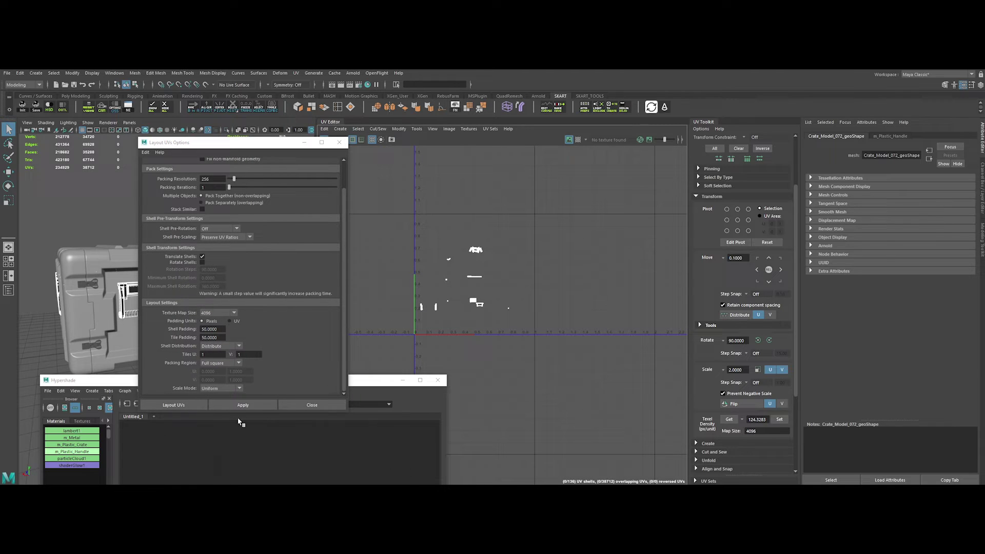
pyautogui.click(243, 406)
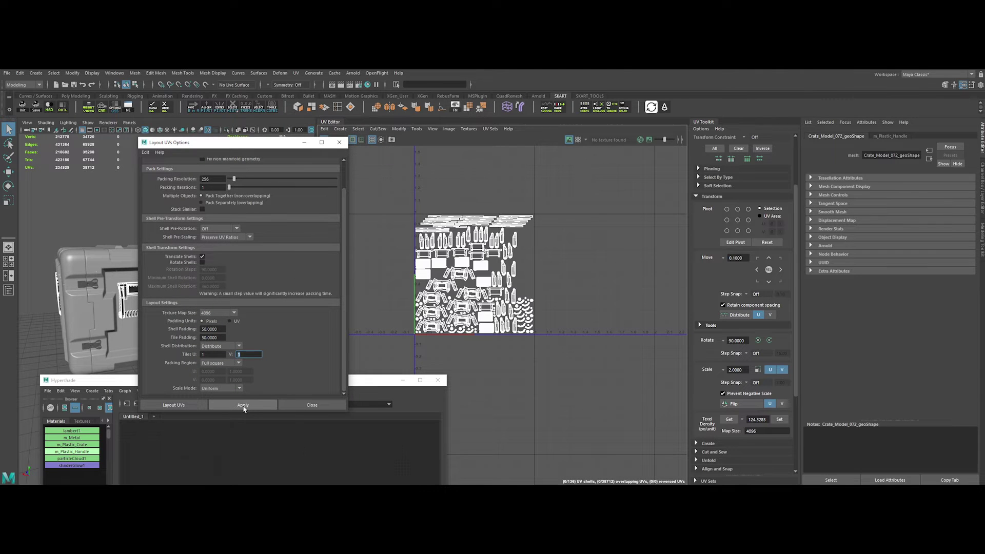
pyautogui.scroll(-2, 448, 271)
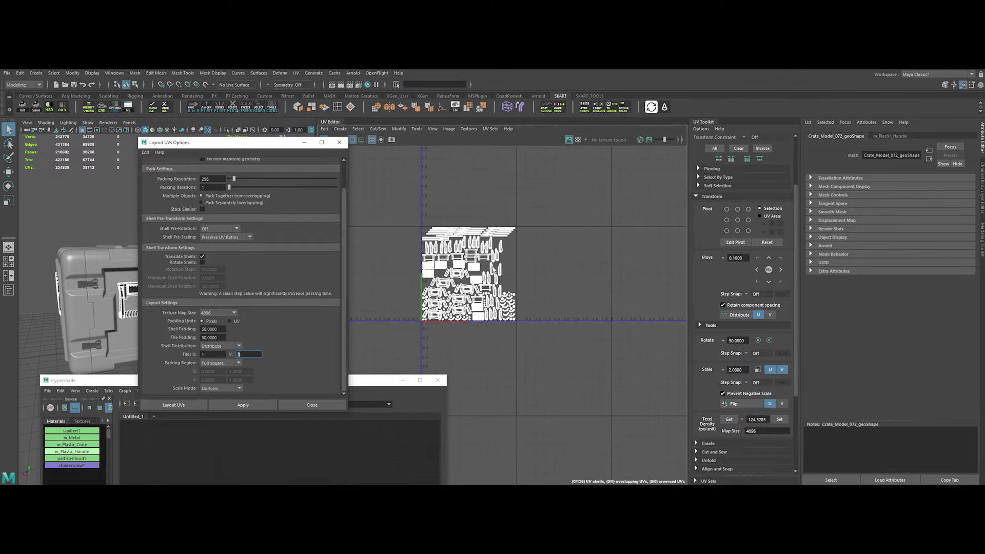
pyautogui.keyDown('alt'); pyautogui.moveTo(494, 267); pyautogui.dragTo(454, 268, button='middle'); pyautogui.keyUp('alt')
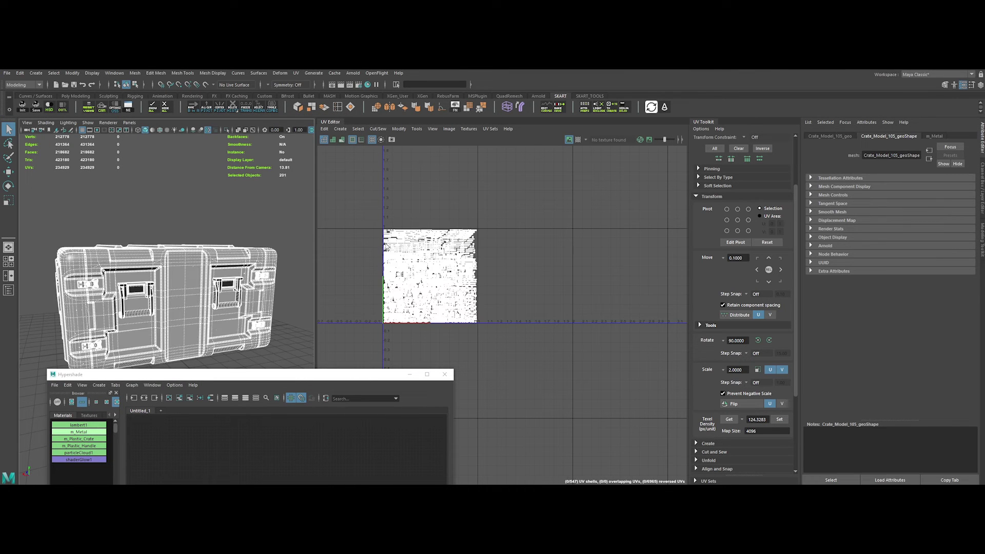
pyautogui.scroll(-1, 441, 290)
pyautogui.keyDown('alt'); pyautogui.moveTo(545, 309); pyautogui.dragTo(518, 322, button='middle'); pyautogui.keyUp('alt')
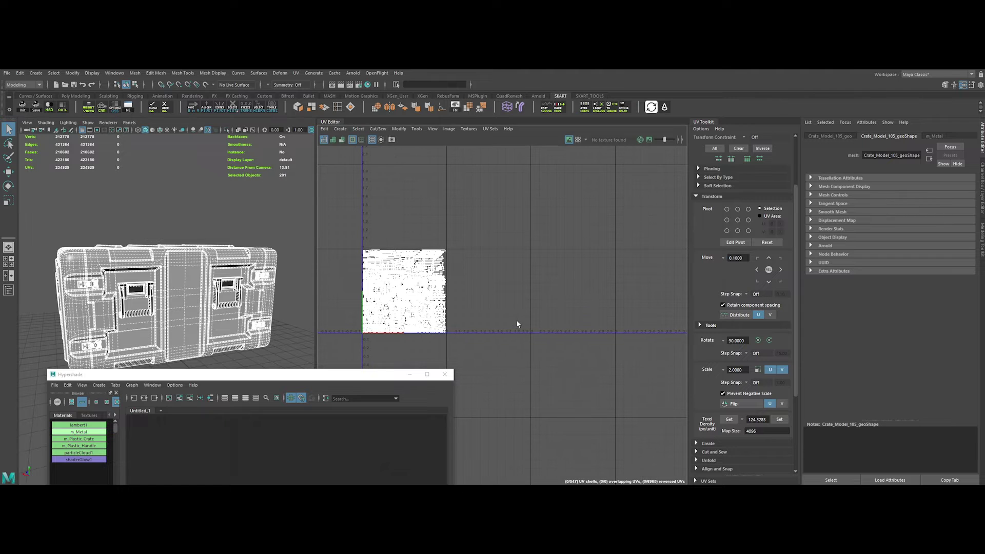
pyautogui.scroll(-1, 503, 327)
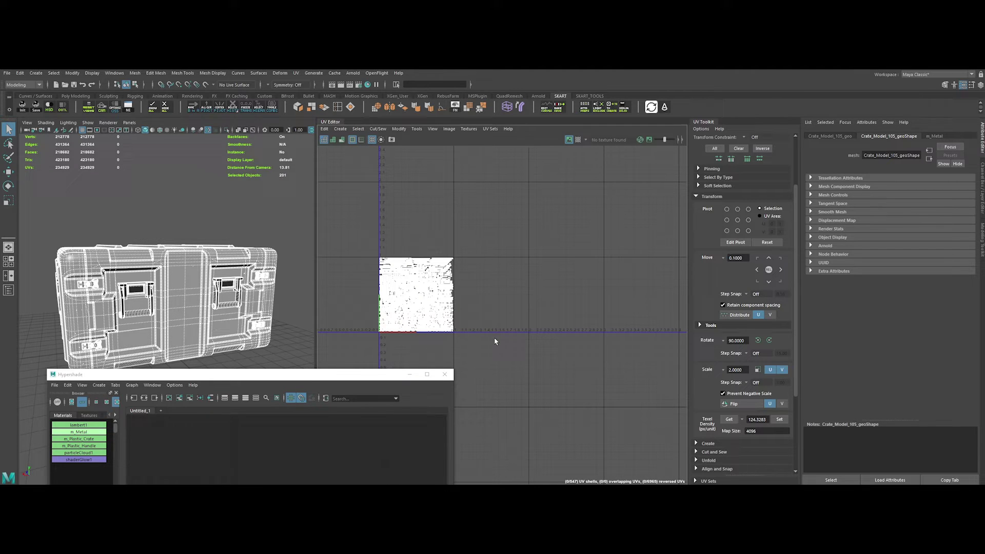
pyautogui.keyDown('alt'); pyautogui.moveTo(495, 338); pyautogui.dragTo(453, 343, button='middle'); pyautogui.keyUp('alt')
pyautogui.scroll(-1, 461, 312)
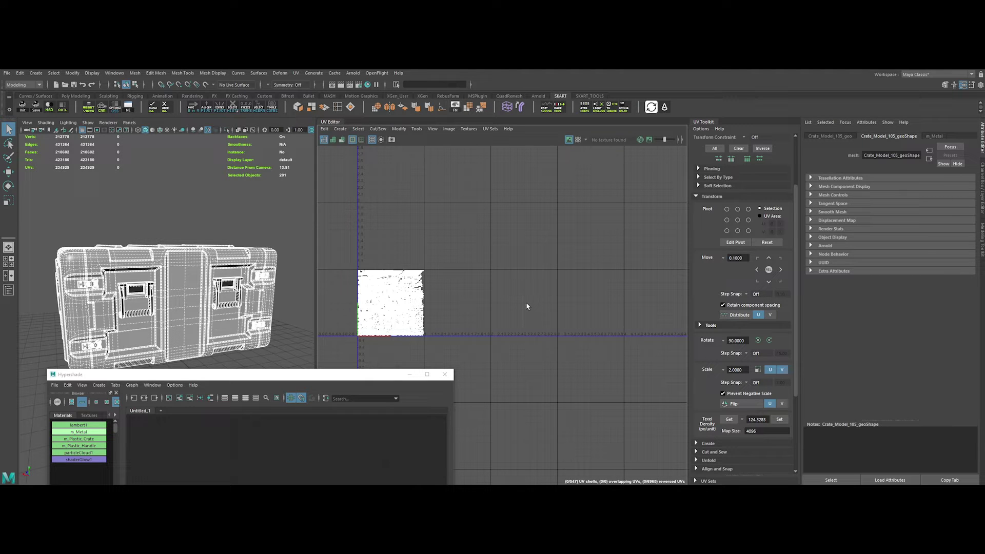
pyautogui.keyDown('alt'); pyautogui.moveTo(535, 304); pyautogui.dragTo(539, 214, button='middle'); pyautogui.keyUp('alt')
pyautogui.moveTo(474, 354)
pyautogui.keyDown('alt'); pyautogui.mouseDown(button='middle')
pyautogui.moveTo(573, 308)
pyautogui.moveTo(457, 346)
pyautogui.moveTo(469, 343)
pyautogui.mouseUp(button='middle'); pyautogui.keyUp('alt')
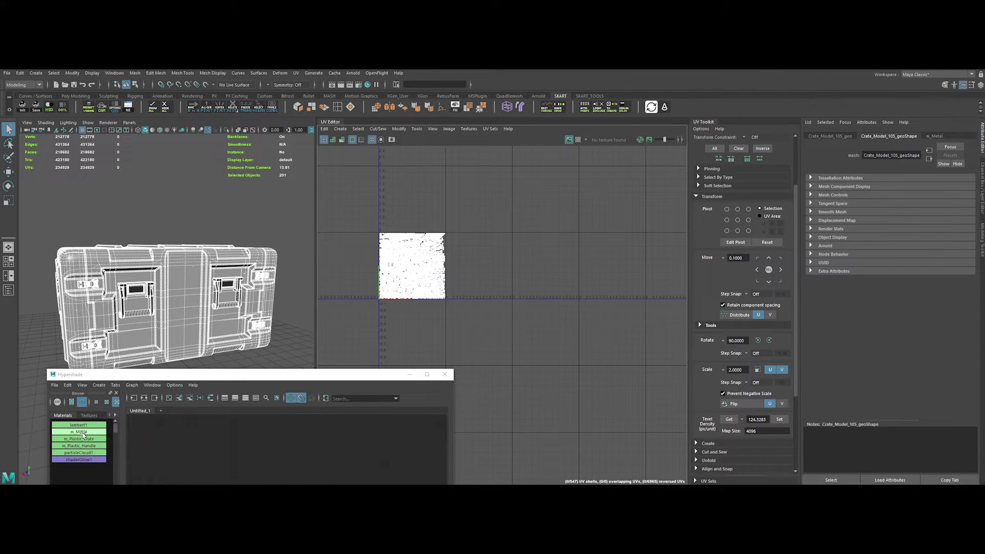
# Select the objects that use m_Metal and shift all their UVs 1.0 in U into the second tile.
pyautogui.moveTo(85, 433); pyautogui.dragTo(147, 435, button='right')
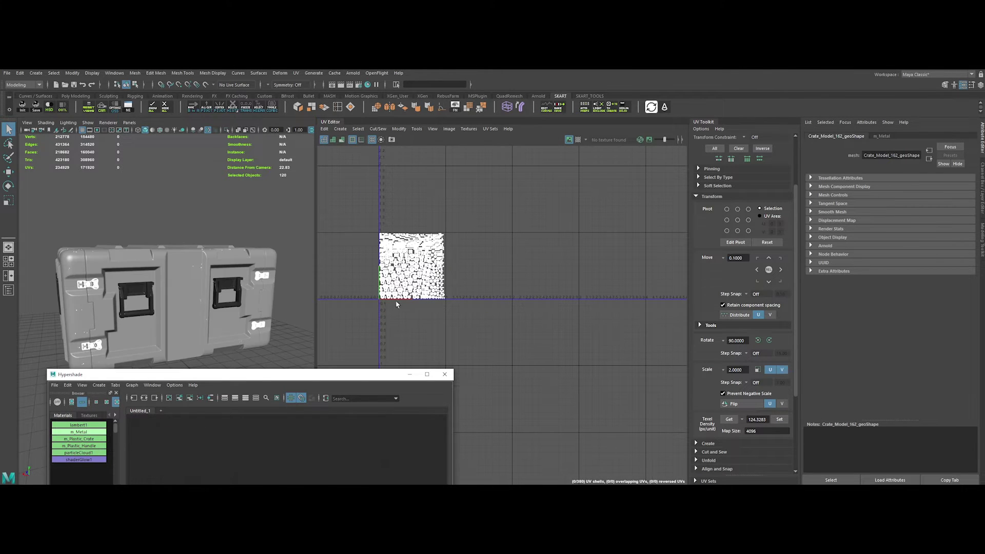
pyautogui.scroll(-2, 717, 276)
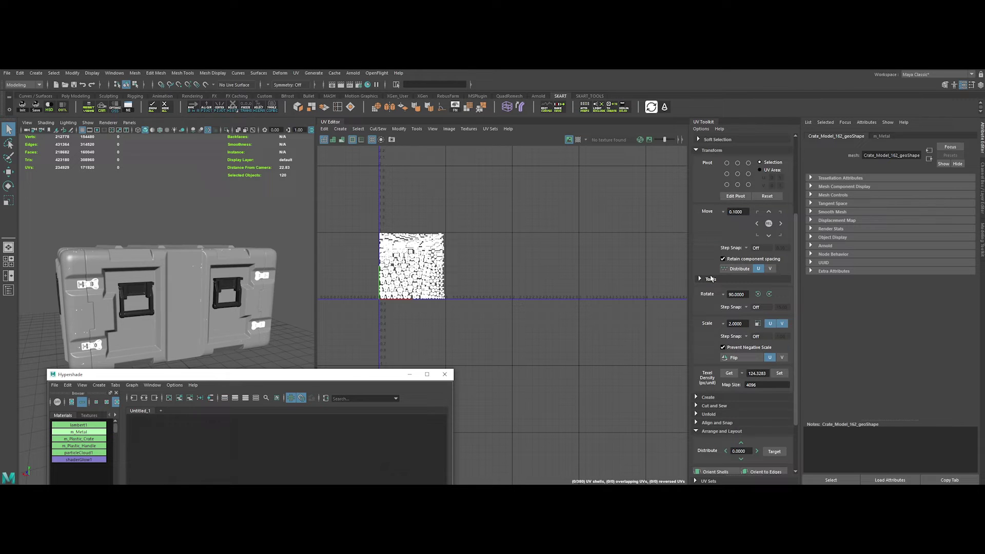
pyautogui.scroll(2, 711, 276)
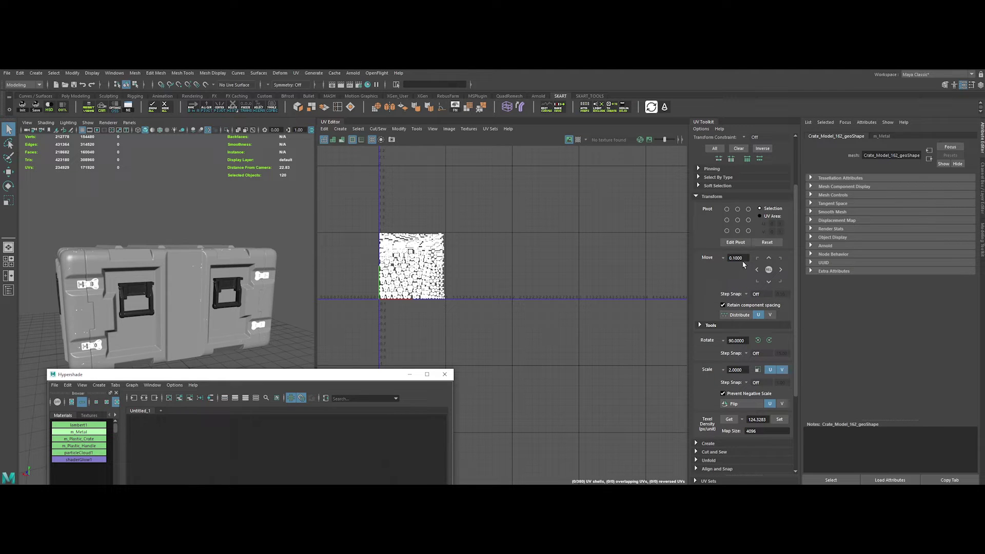
pyautogui.click(724, 258)
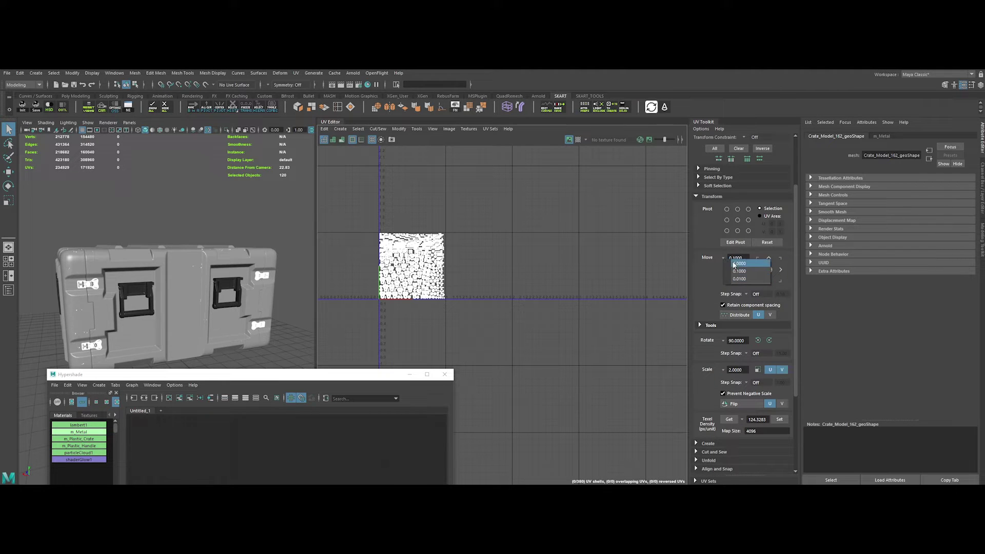
pyautogui.click(740, 264)
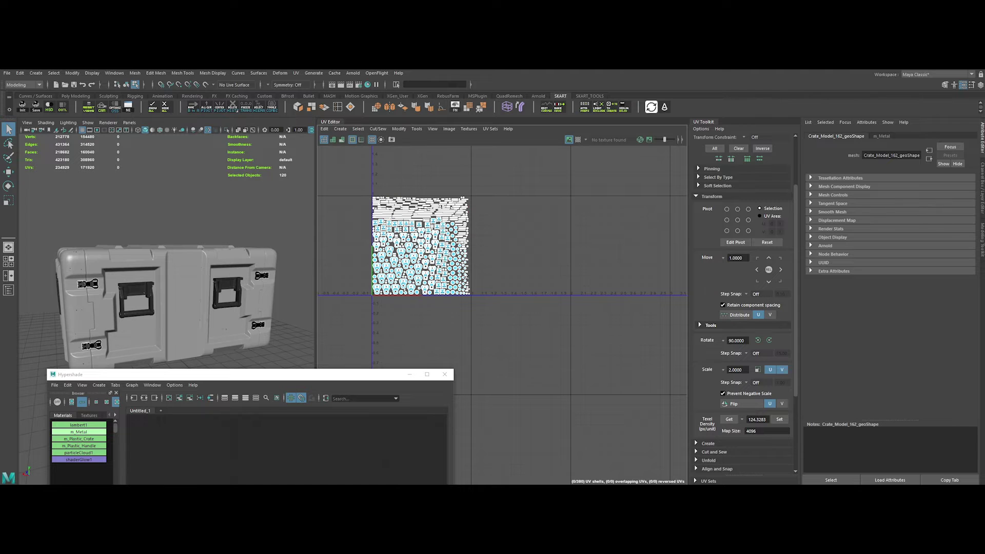
pyautogui.moveTo(466, 275); pyautogui.dragTo(477, 285, button='right')
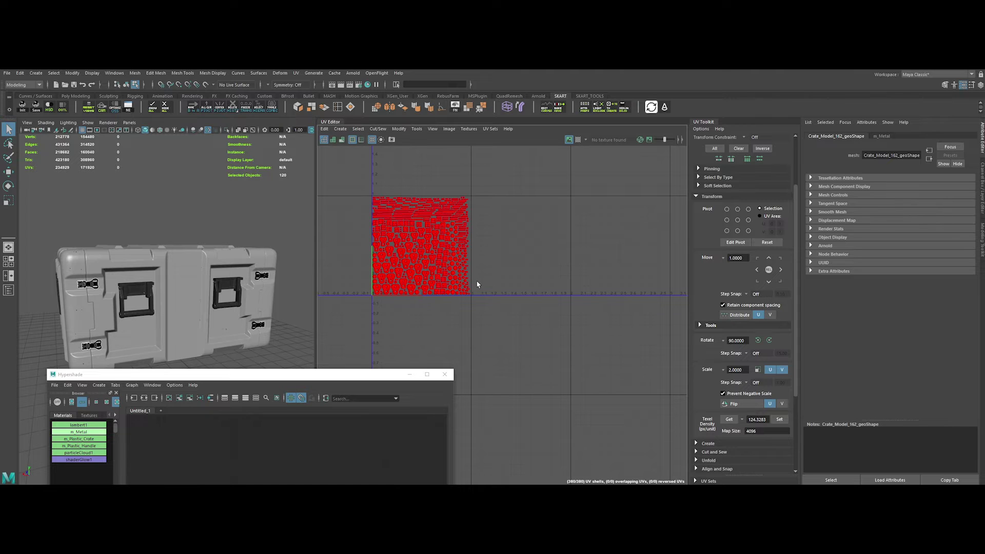
pyautogui.click(781, 270)
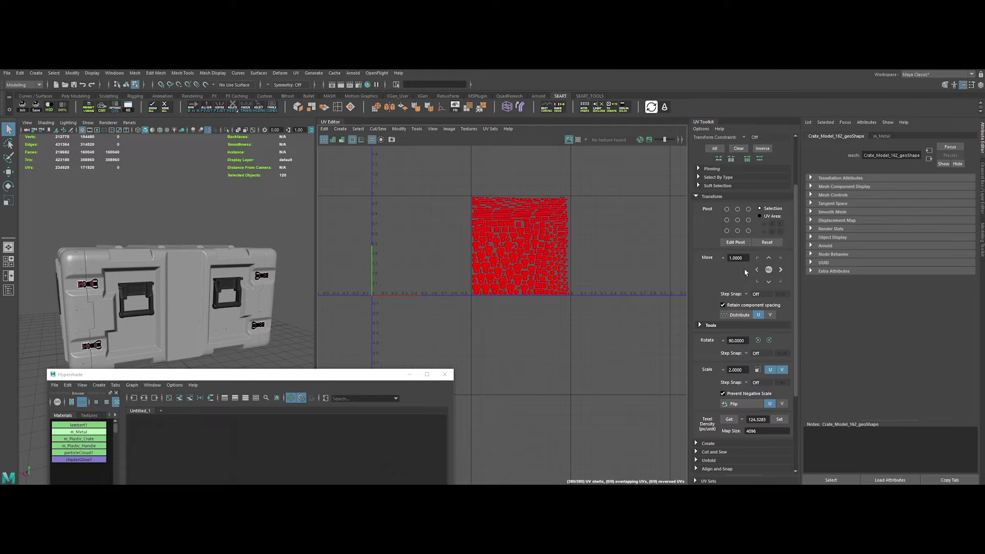
# Select all the UV shells of the m_Plastic_Handle objects and shift them 2.0 in U into the third tile.
pyautogui.moveTo(446, 224); pyautogui.dragTo(422, 223, button='right')
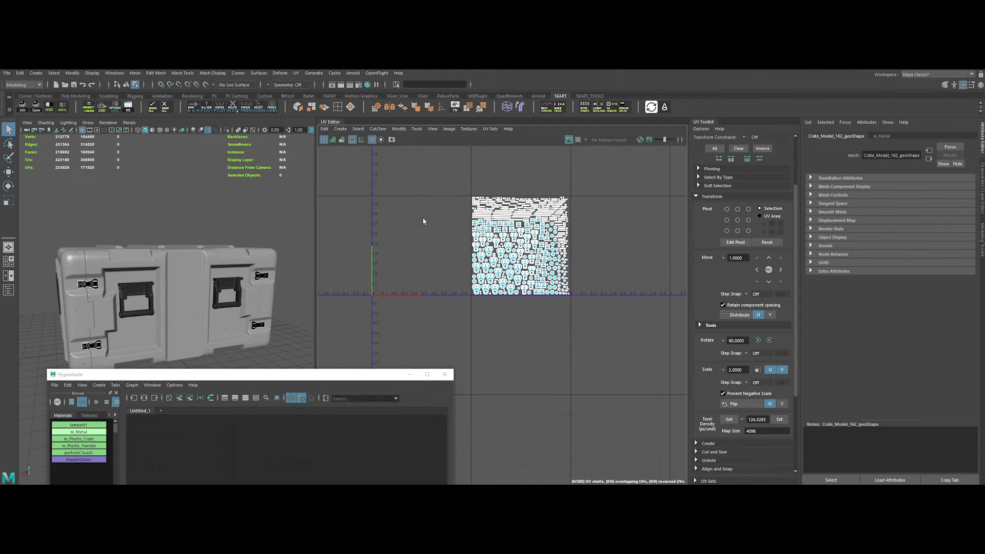
pyautogui.moveTo(340, 169); pyautogui.dragTo(533, 351)
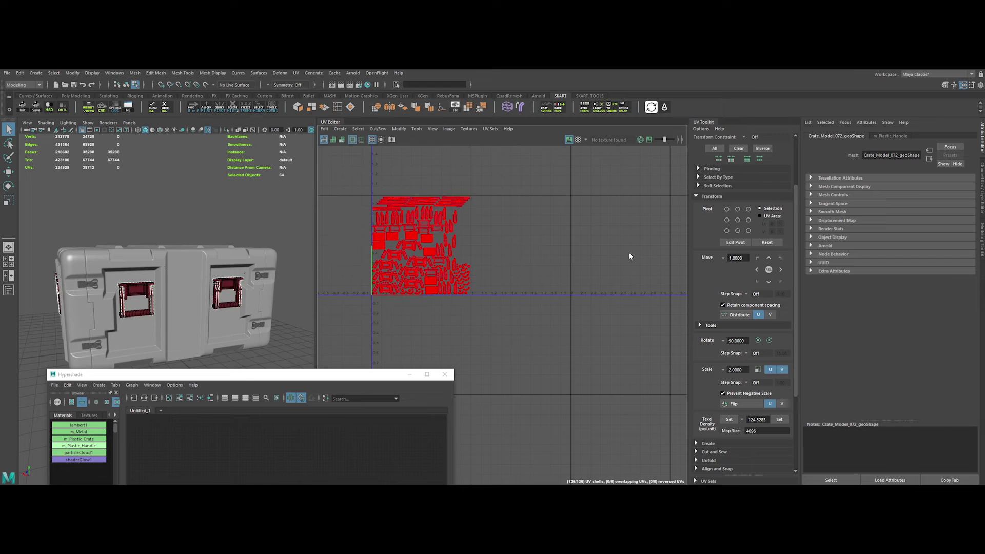
pyautogui.click(781, 269)
pyautogui.click(781, 269)
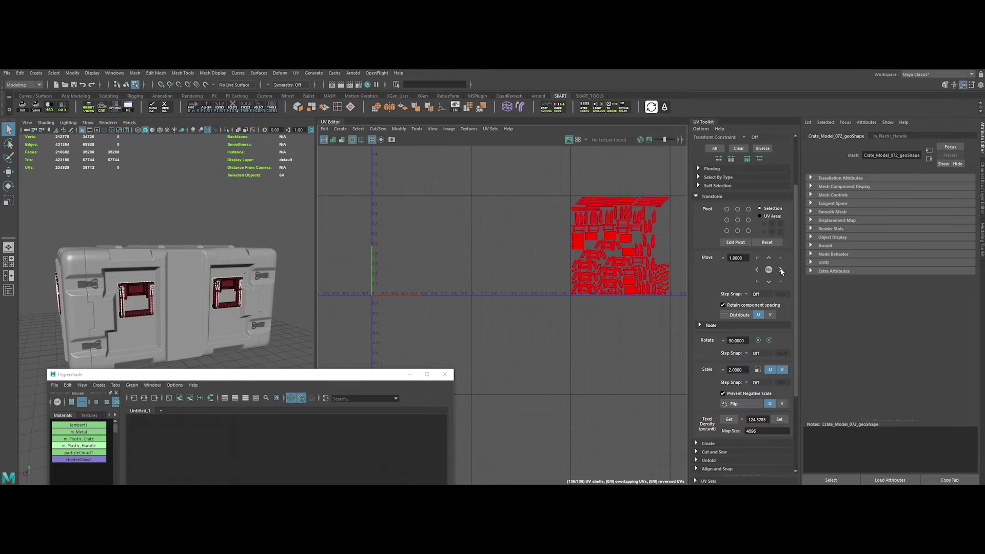
# Review the UV tile arrangement with all crate objects selected in object mode, and close the Hypershade.
pyautogui.moveTo(215, 198); pyautogui.dragTo(246, 187, button='right')
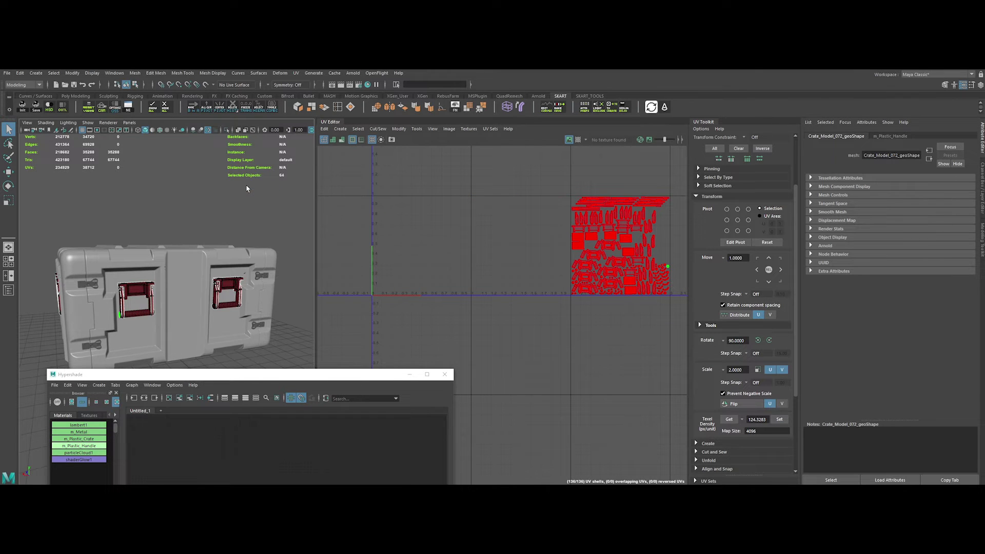
pyautogui.click(232, 208)
pyautogui.moveTo(23, 224); pyautogui.dragTo(270, 365)
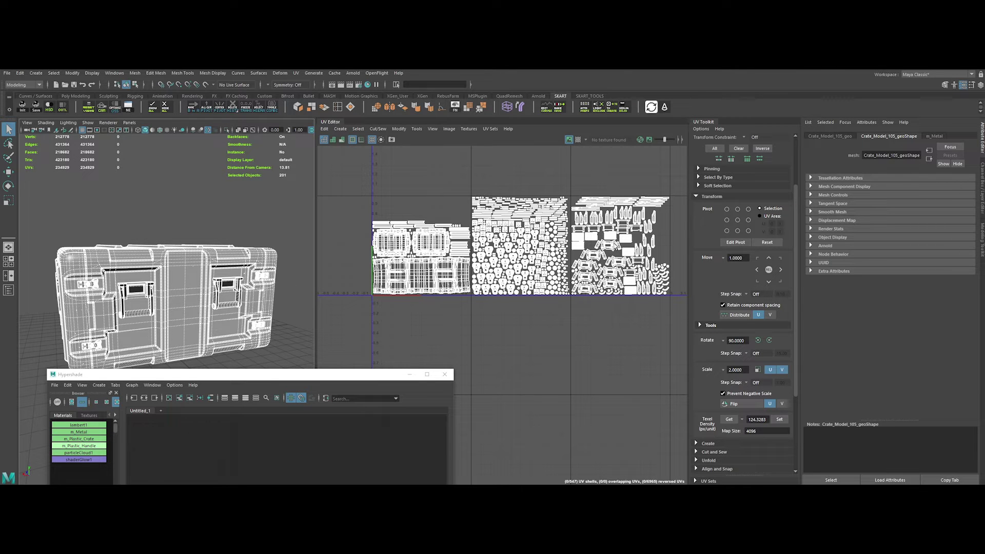
pyautogui.click(444, 374)
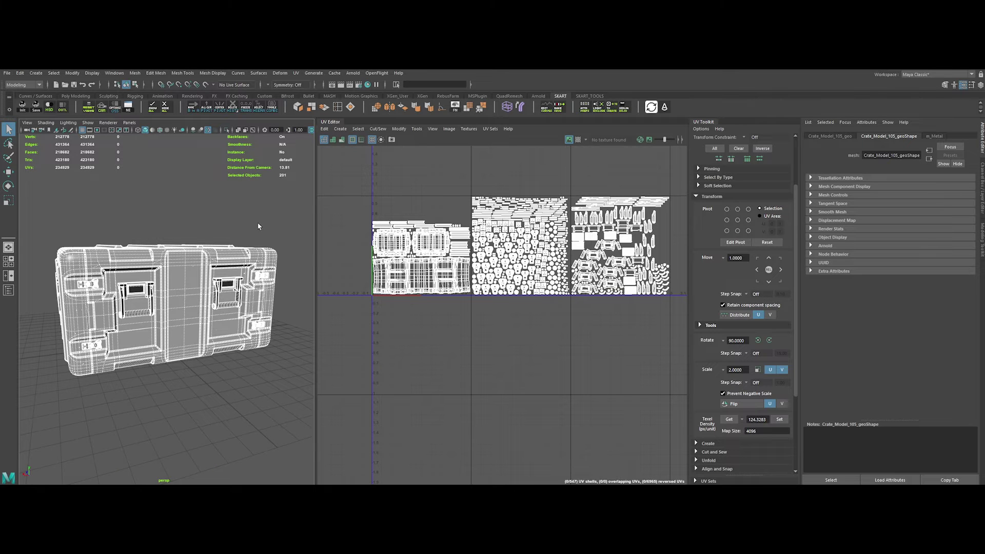
pyautogui.moveTo(258, 226); pyautogui.dragTo(288, 217, button='right')
pyautogui.click(288, 216)
pyautogui.keyDown('alt'); pyautogui.moveTo(214, 255); pyautogui.dragTo(191, 251); pyautogui.keyUp('alt')
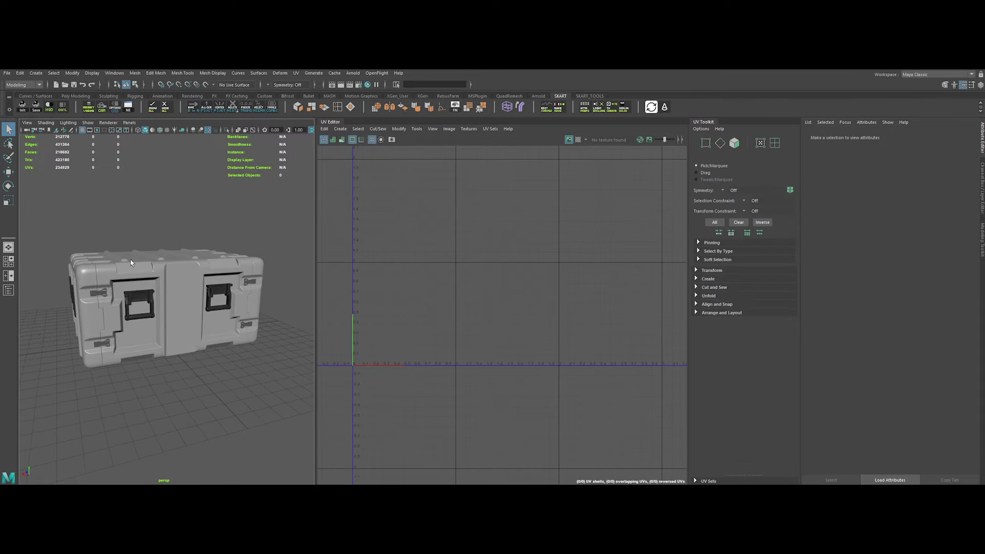
# Select all crate objects and assign them a new aiStandardSurface material.
pyautogui.moveTo(35, 198); pyautogui.dragTo(286, 405)
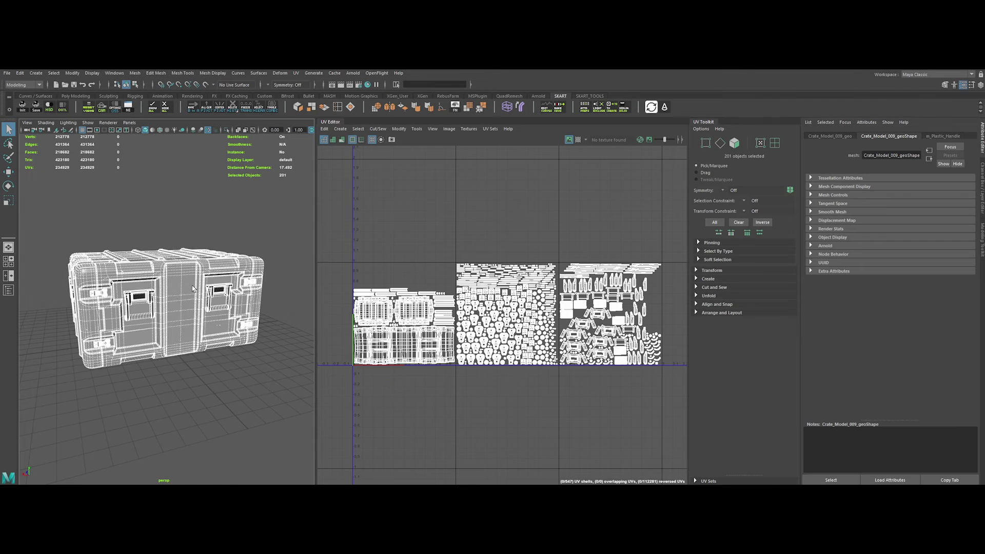
pyautogui.moveTo(192, 273); pyautogui.dragTo(210, 472, button='right')
pyautogui.click(349, 256)
pyautogui.click(404, 354)
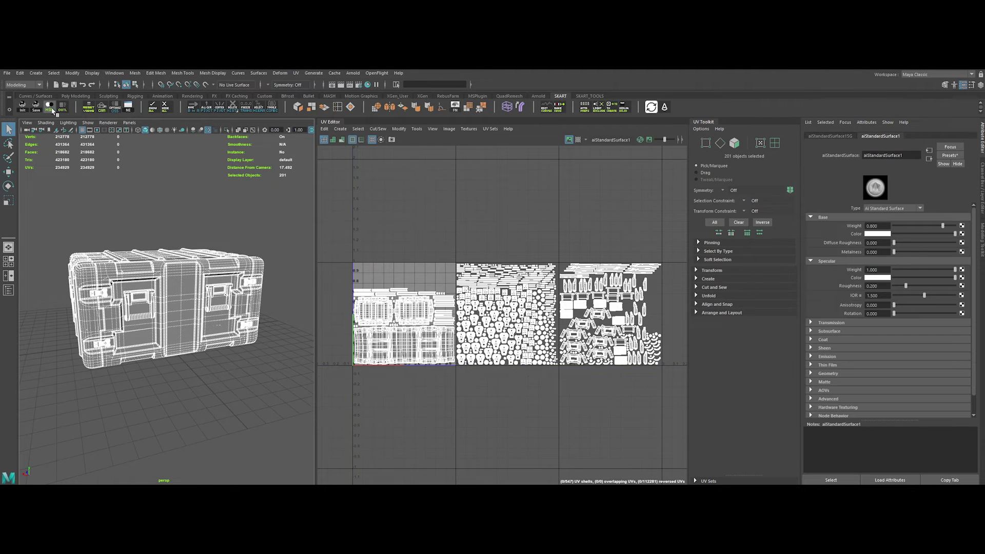
# Open the Hypershade and rename the new aiStandardSurface material to ai_Crate.
pyautogui.click(51, 107)
pyautogui.moveTo(231, 376); pyautogui.dragTo(291, 212)
pyautogui.moveTo(137, 260); pyautogui.dragTo(298, 376, button='middle')
pyautogui.doubleClick(305, 317)
pyautogui.write('ai:Crate')
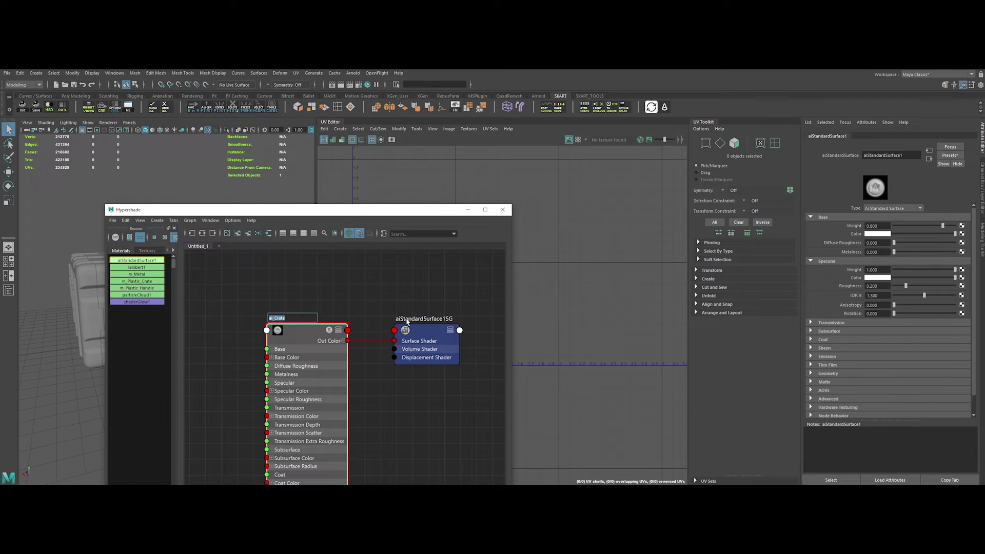
pyautogui.press('Return')
# Delete the old m_Metal, m_Plastic_Crate and m_Plastic_Handle materials from the Hypershade.
pyautogui.click(150, 287)
pyautogui.moveTo(148, 274); pyautogui.dragTo(150, 276, button='middle')
pyautogui.press('Delete')
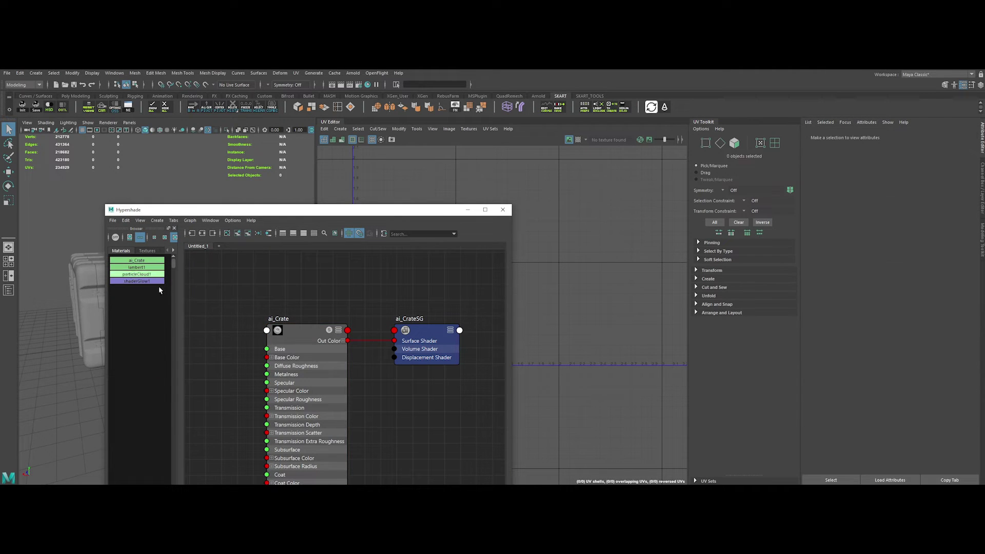
# Freeze the transformations and delete the construction history of all crate objects.
pyautogui.moveTo(40, 214); pyautogui.dragTo(292, 419)
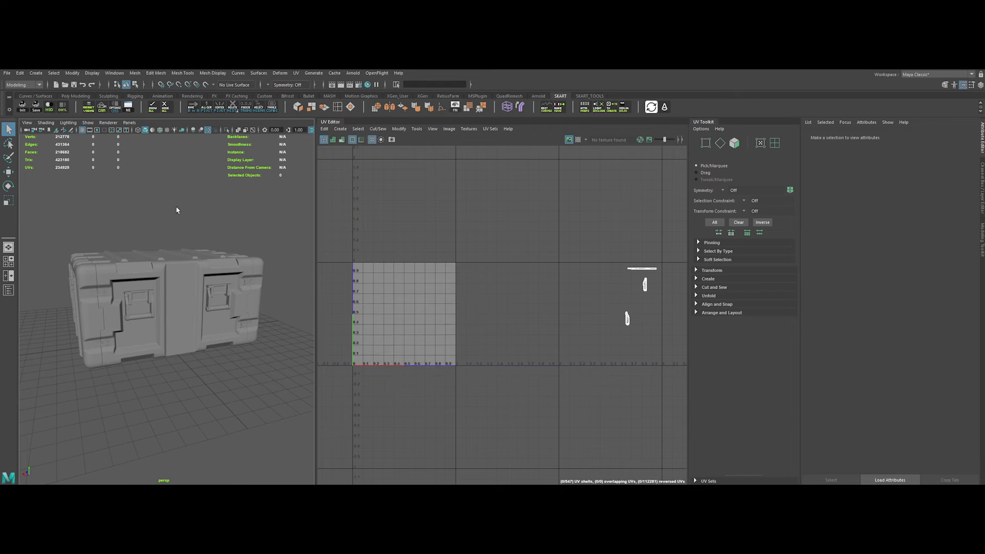
pyautogui.click(245, 109)
pyautogui.click(233, 108)
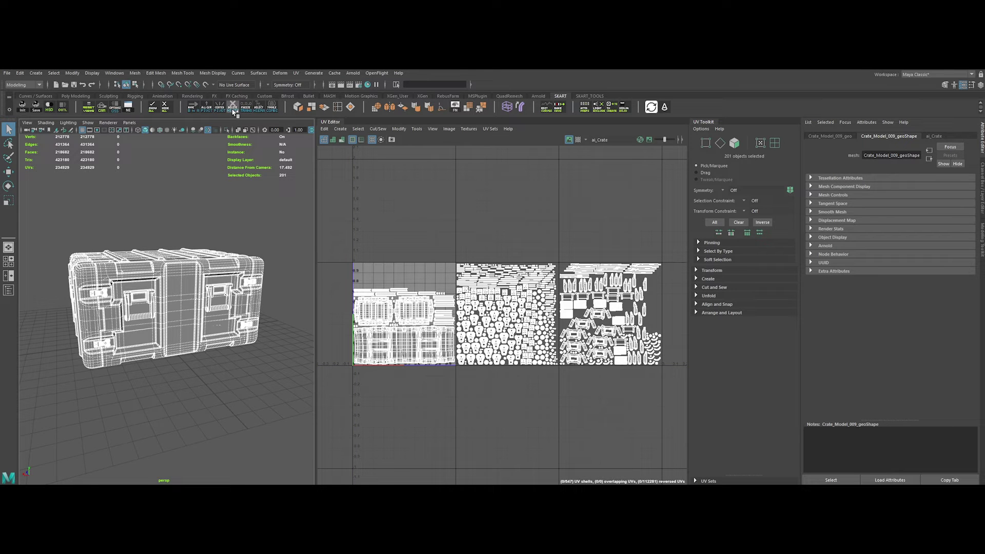
# Select the Crate_Model_Grp group through the Outliner and export it under the file name Crate_Model.
pyautogui.click(139, 199)
pyautogui.click(62, 107)
pyautogui.click(99, 226)
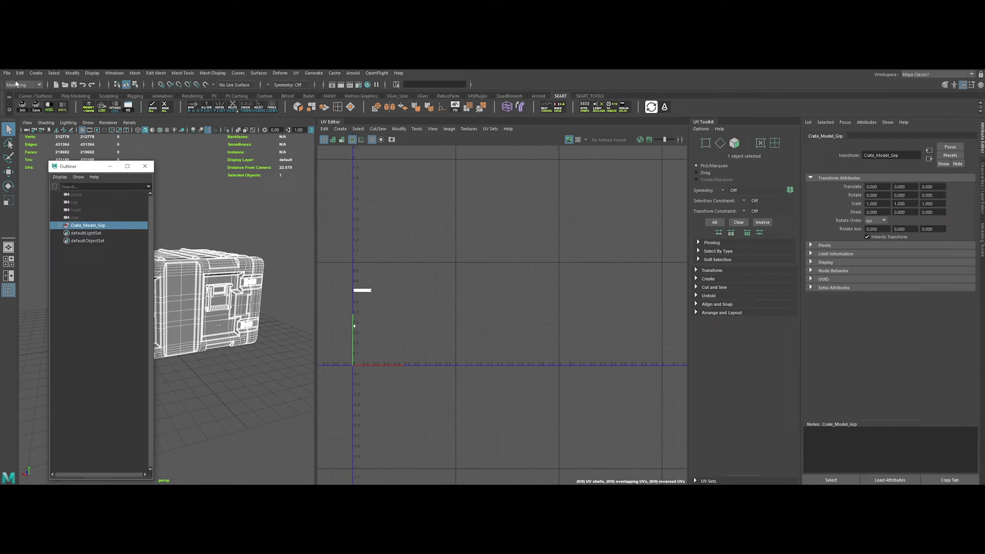
pyautogui.click(7, 72)
pyautogui.click(37, 175)
pyautogui.write('Crate_Model')
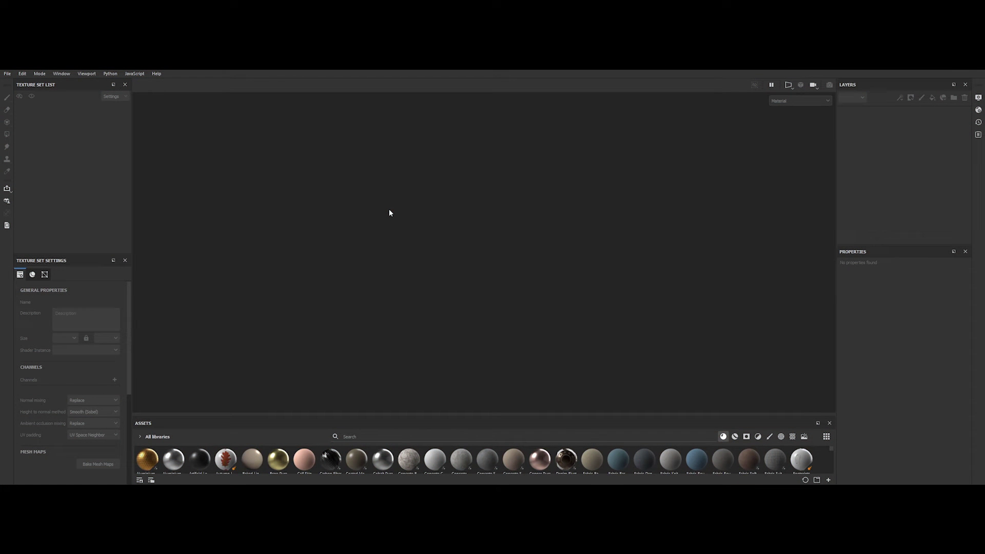
# Switch to Substance 3D Painter and start a new project with the ASM - PBR Metallic Roughness template.
pyautogui.click(7, 74)
pyautogui.click(21, 83)
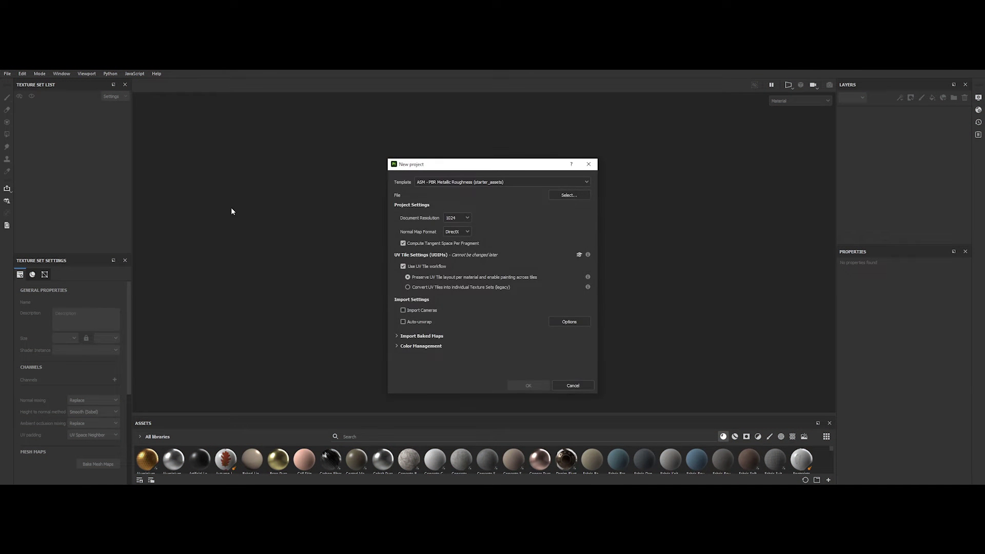
pyautogui.moveTo(396, 168); pyautogui.dragTo(378, 163)
pyautogui.click(421, 177)
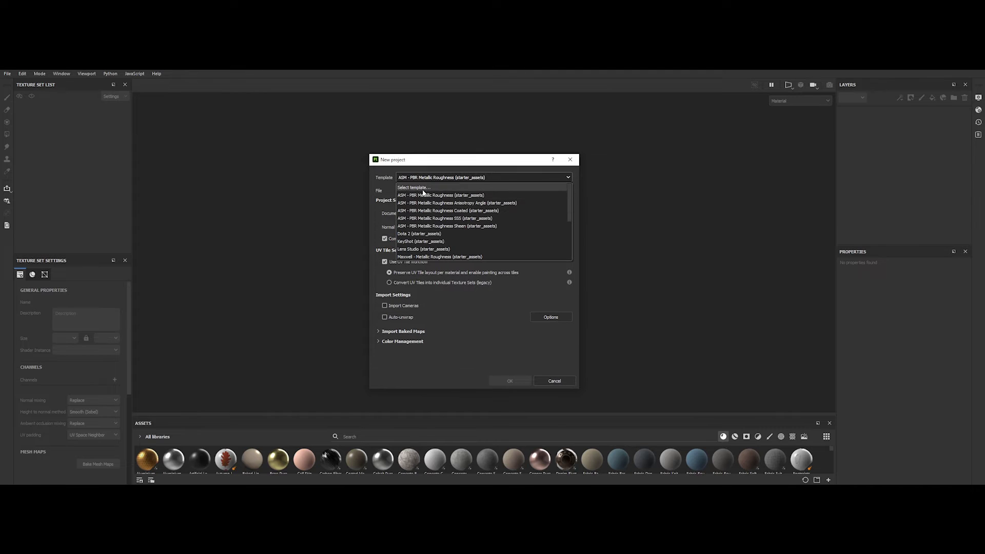
pyautogui.click(424, 195)
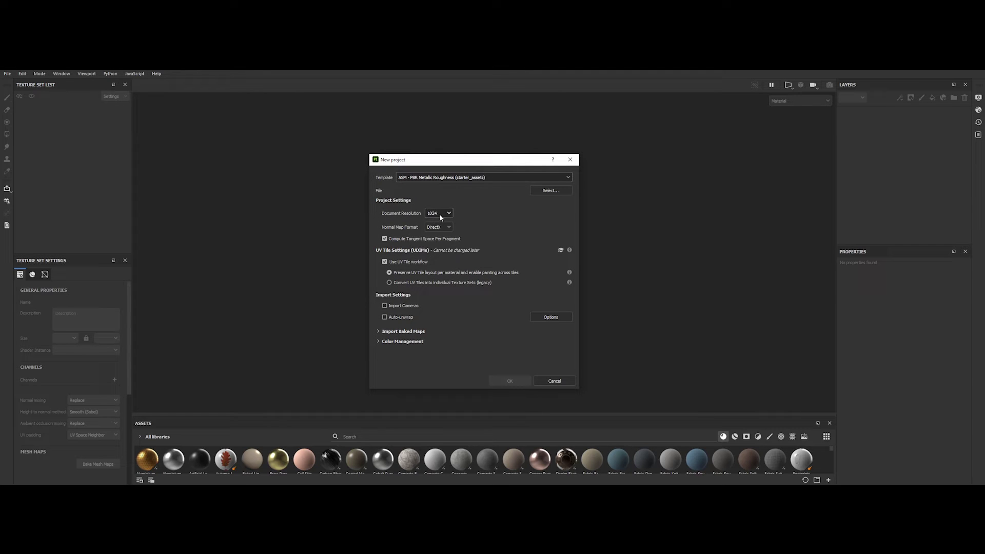
# Set the document resolution to 4096 and the normal map format to OpenGL, keeping the UV Tile workflow enabled.
pyautogui.click(439, 214)
pyautogui.click(440, 263)
pyautogui.click(432, 245)
pyautogui.click(406, 263)
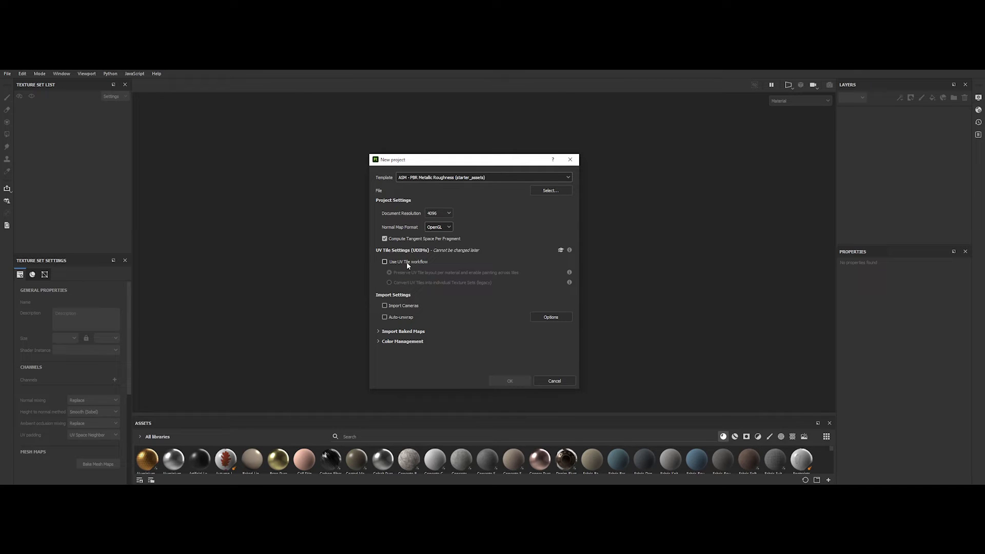
pyautogui.click(407, 263)
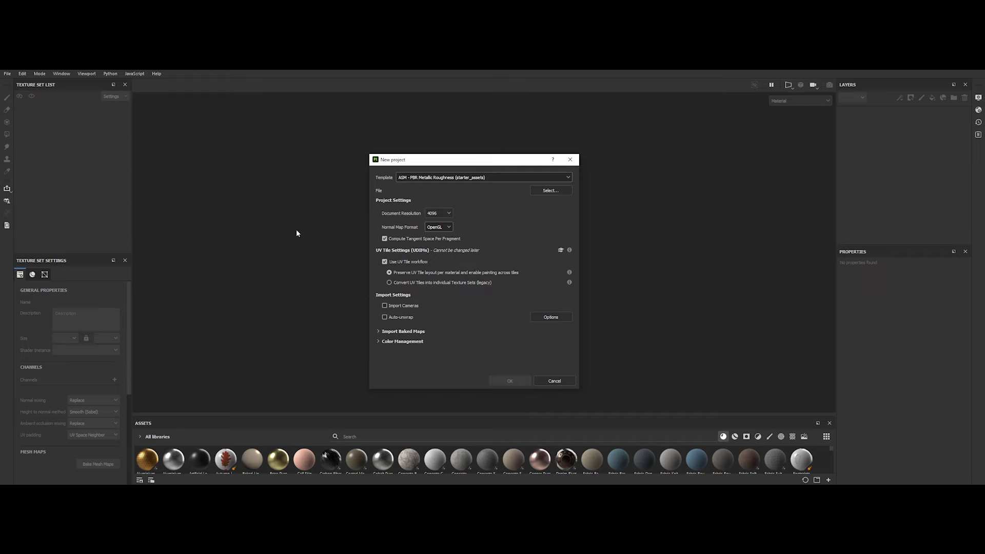
pyautogui.click(395, 341)
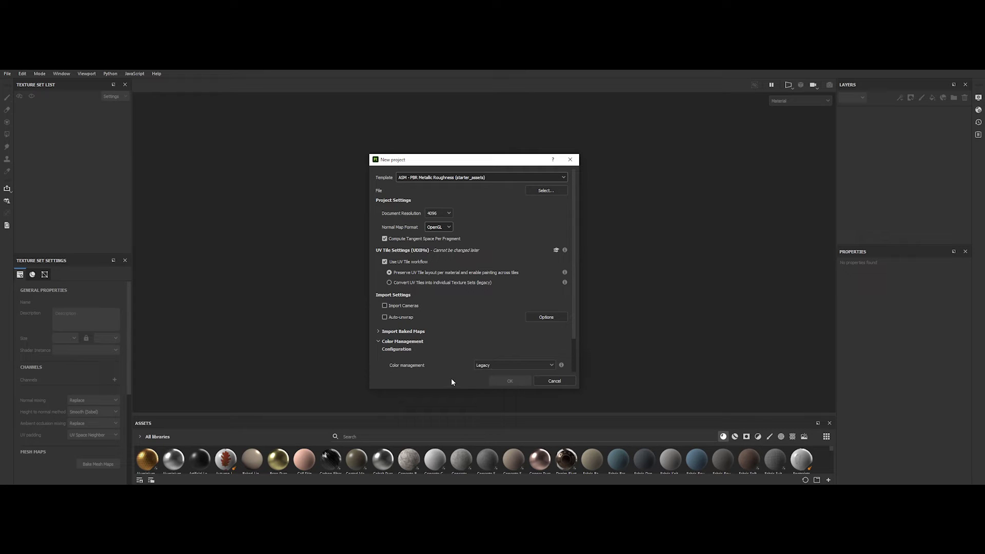
pyautogui.click(398, 341)
# Choose the exported crate mesh as the project file and create the project.
pyautogui.click(548, 190)
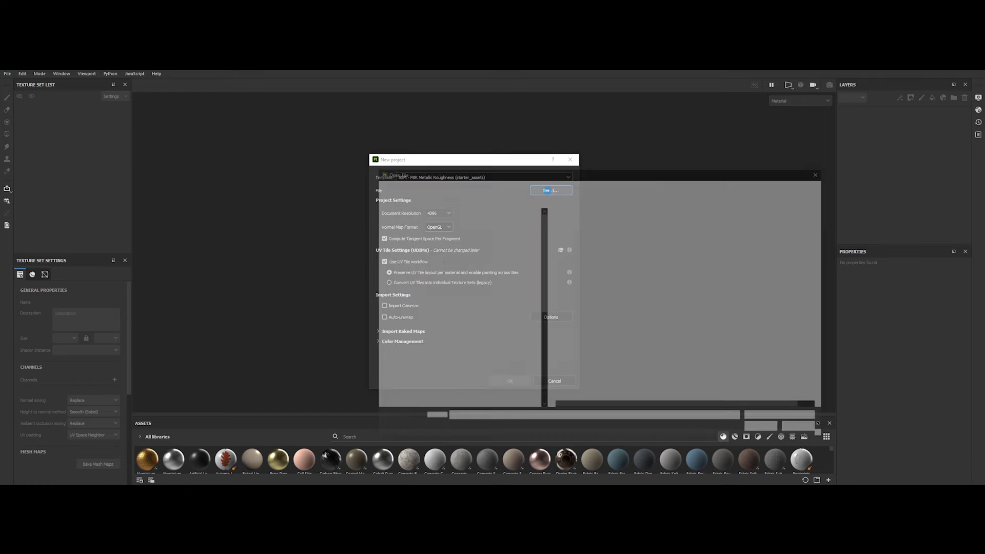
pyautogui.click(571, 224)
pyautogui.doubleClick(570, 226)
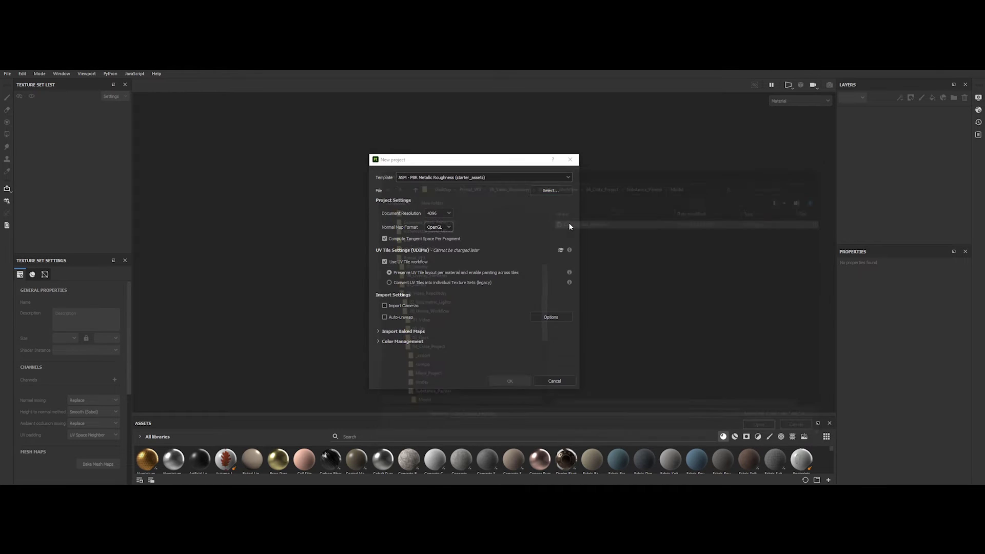
pyautogui.click(511, 380)
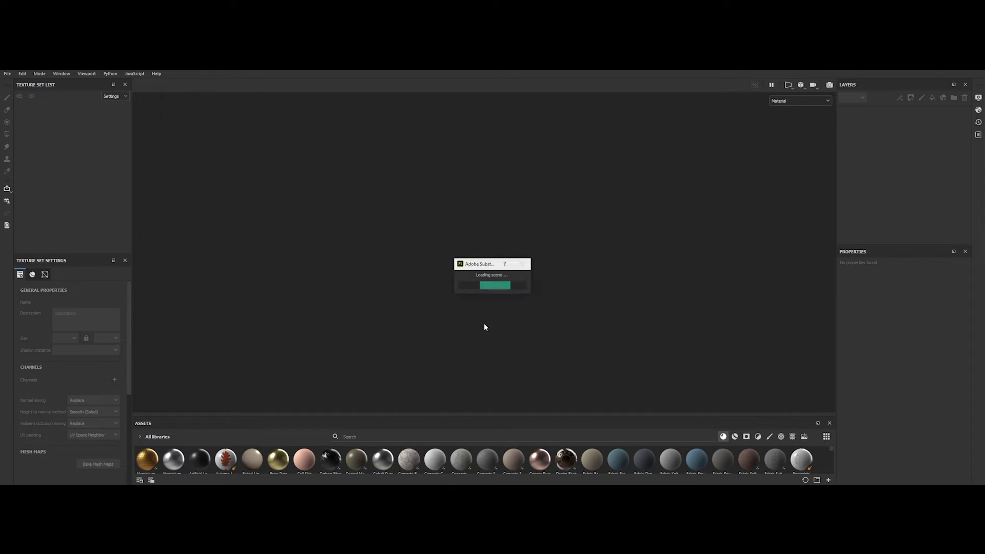
# Display the 3D and 2D views side by side, framing the whole crate and all its UV tiles.
pyautogui.scroll(-4, 506, 319)
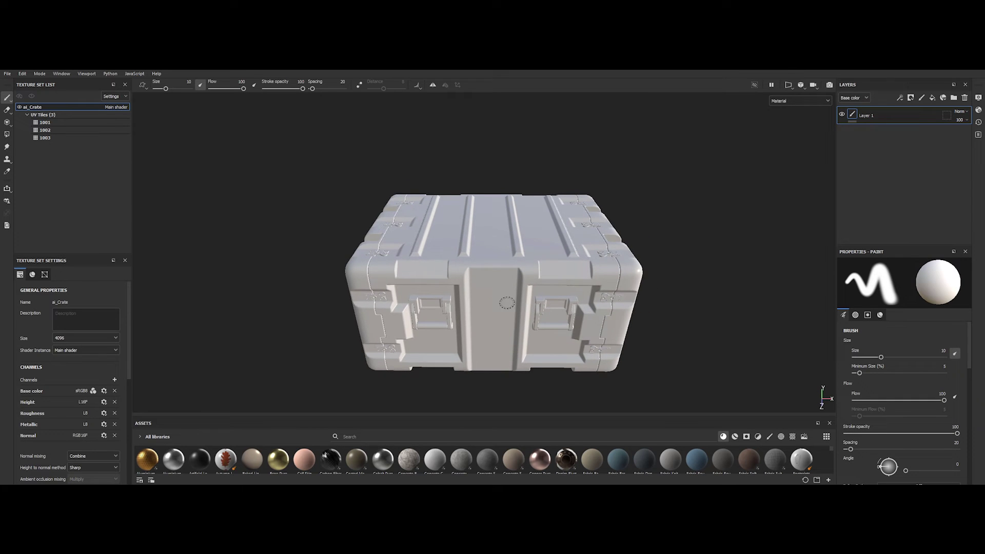
pyautogui.keyDown('alt'); pyautogui.moveTo(455, 256); pyautogui.dragTo(539, 269); pyautogui.keyUp('alt')
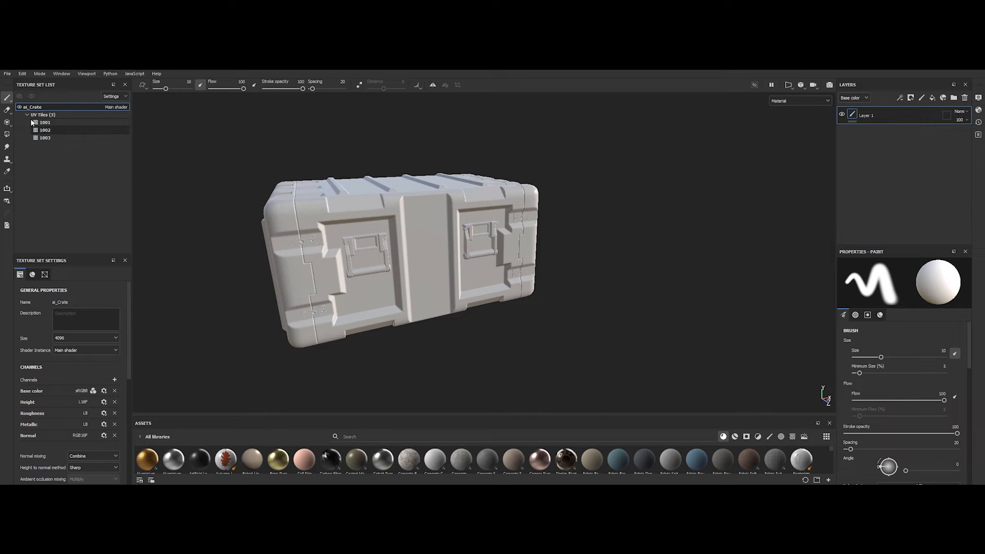
pyautogui.click(789, 86)
pyautogui.click(802, 97)
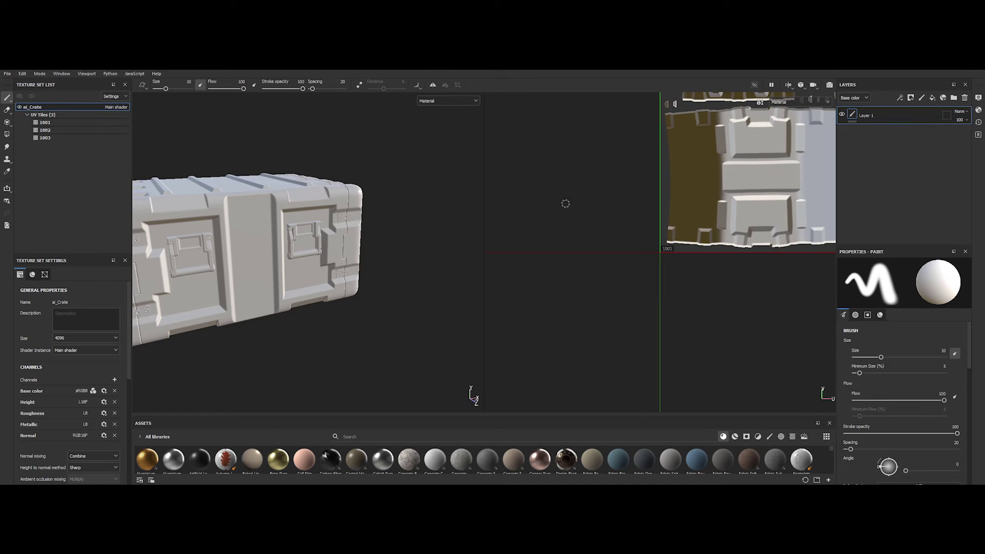
pyautogui.keyDown('alt'); pyautogui.moveTo(671, 201); pyautogui.dragTo(561, 278, button='middle'); pyautogui.keyUp('alt')
pyautogui.scroll(-1, 569, 288)
pyautogui.keyDown('alt'); pyautogui.moveTo(331, 258); pyautogui.dragTo(398, 255, button='middle'); pyautogui.keyUp('alt')
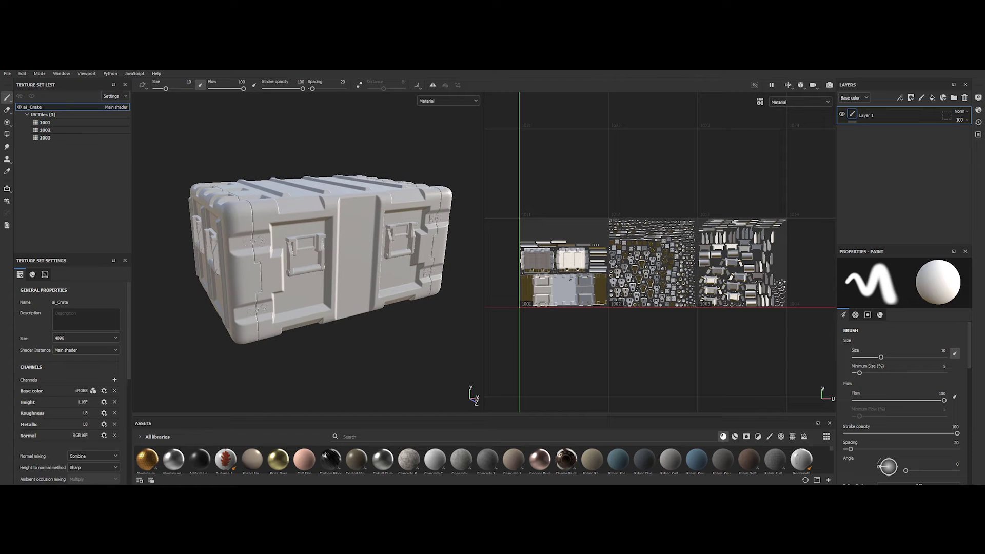
# Set the environment map to Studio White Umbrella with environment opacity 100 and environment blur 27.
pyautogui.click(978, 96)
pyautogui.click(905, 166)
pyautogui.scroll(-5, 925, 236)
pyautogui.click(926, 238)
pyautogui.moveTo(833, 182); pyautogui.dragTo(962, 182)
pyautogui.moveTo(880, 229); pyautogui.dragTo(867, 230)
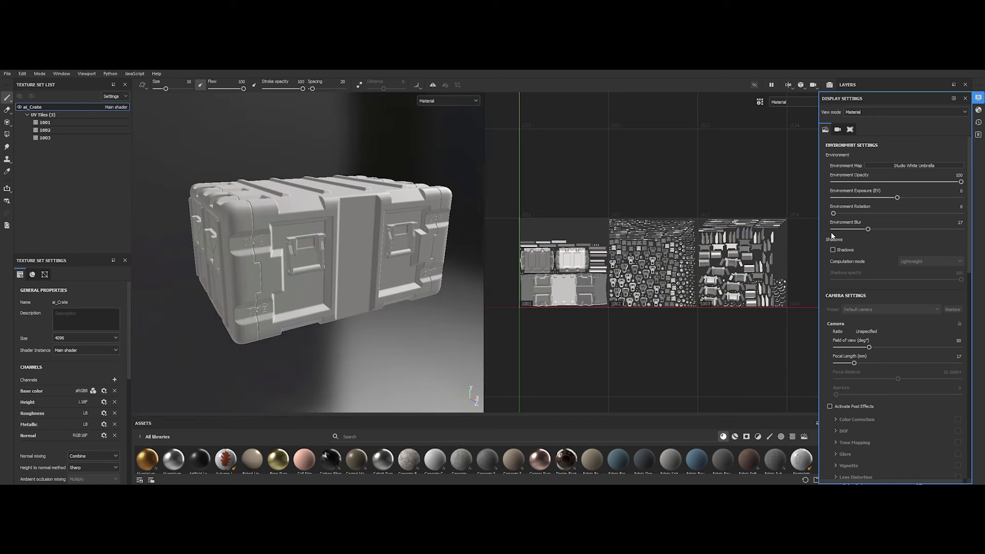
pyautogui.click(979, 97)
# Bake the selected mesh maps for ai_Crate with the ID map excluded and a new output size.
pyautogui.scroll(-2, 35, 325)
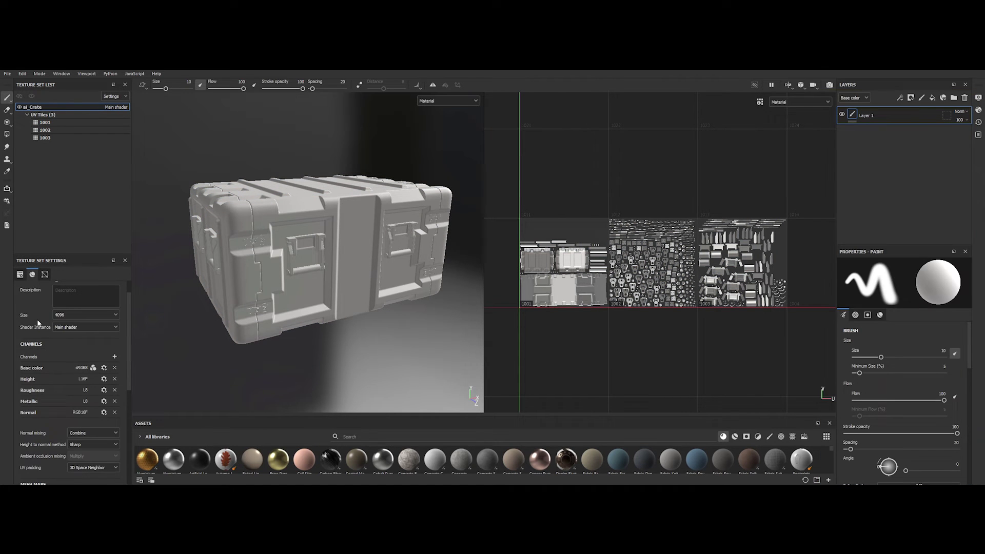
pyautogui.scroll(-2, 52, 369)
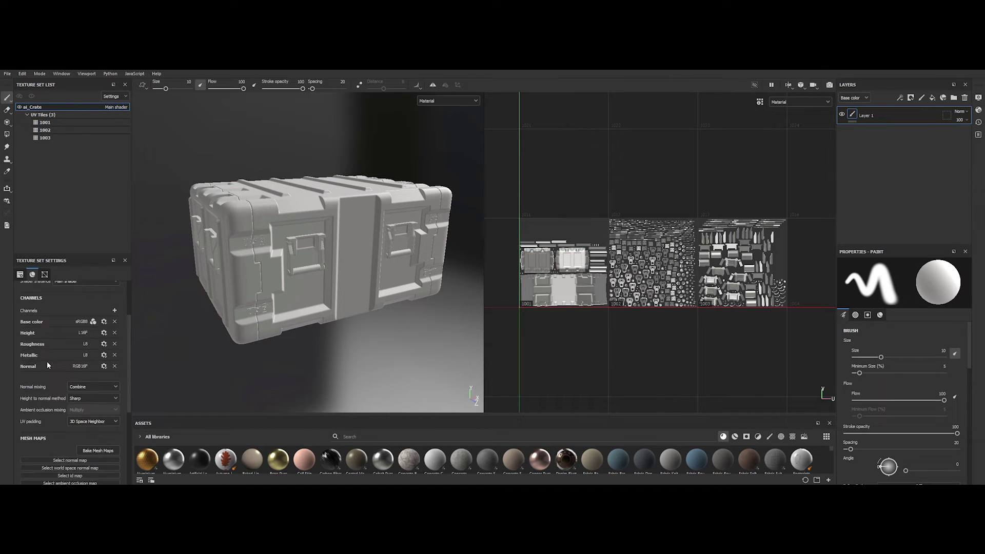
pyautogui.click(105, 454)
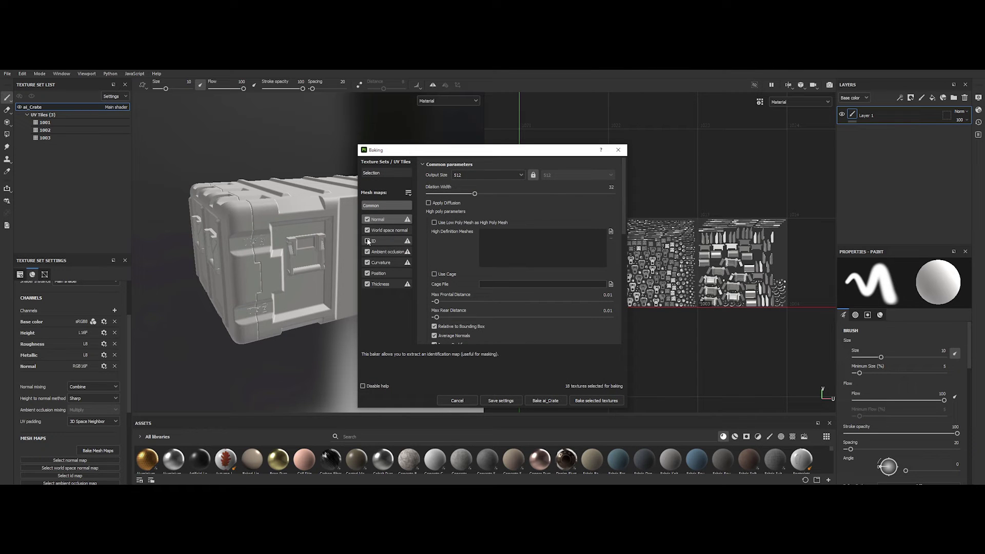
pyautogui.click(368, 241)
pyautogui.moveTo(441, 150); pyautogui.dragTo(448, 162)
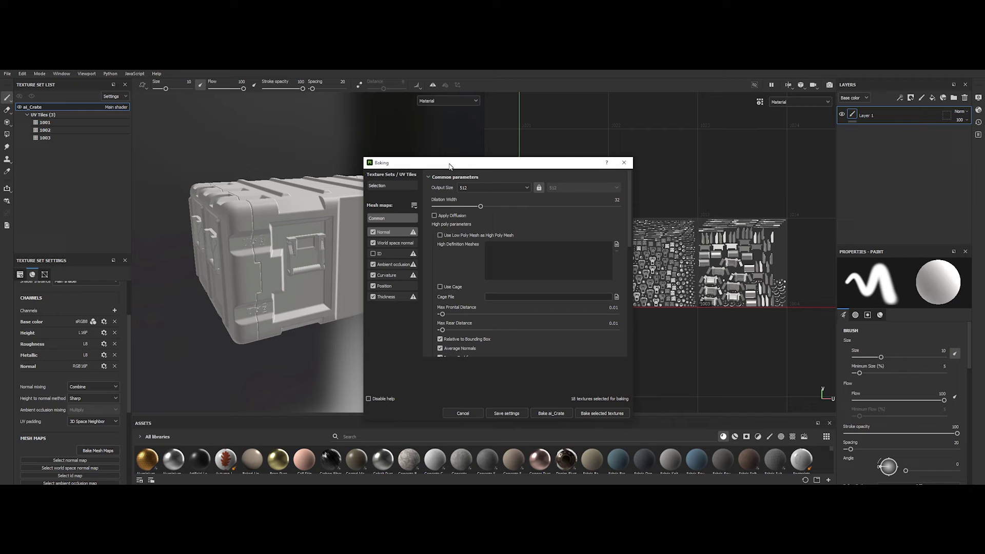
pyautogui.click(516, 187)
pyautogui.click(478, 252)
pyautogui.scroll(-2, 501, 340)
pyautogui.click(598, 413)
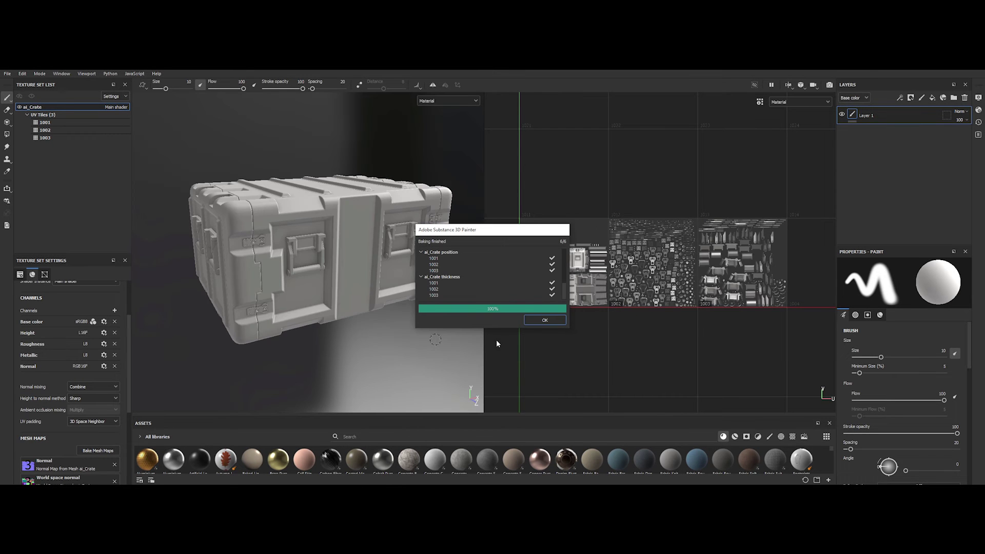
# Rotate the environment lighting around the crate and enlarge the asset library to show the smart materials.
pyautogui.keyDown('alt'); pyautogui.moveTo(328, 287); pyautogui.dragTo(319, 287, button='middle'); pyautogui.keyUp('alt')
pyautogui.keyDown('shift'); pyautogui.moveTo(319, 287); pyautogui.dragTo(346, 284, button='right'); pyautogui.keyUp('shift')
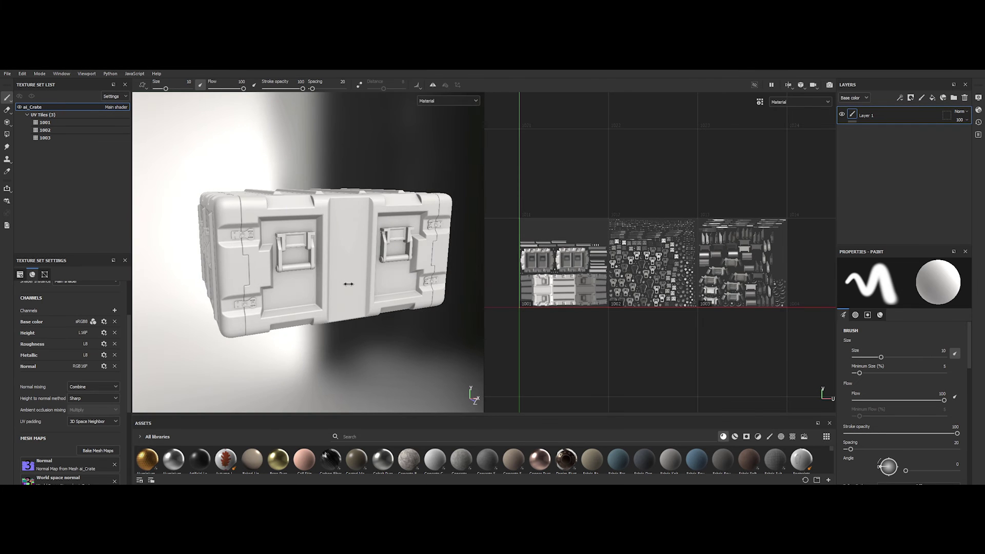
pyautogui.moveTo(409, 416); pyautogui.dragTo(403, 268)
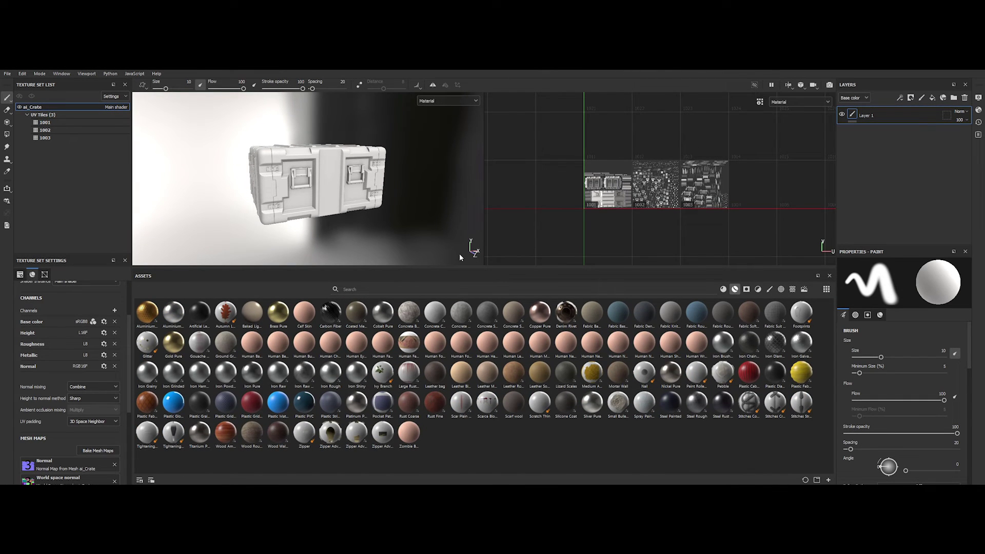
# Delete Layer 1 and search the smart materials for SKART_.
pyautogui.click(918, 123)
pyautogui.press('Delete')
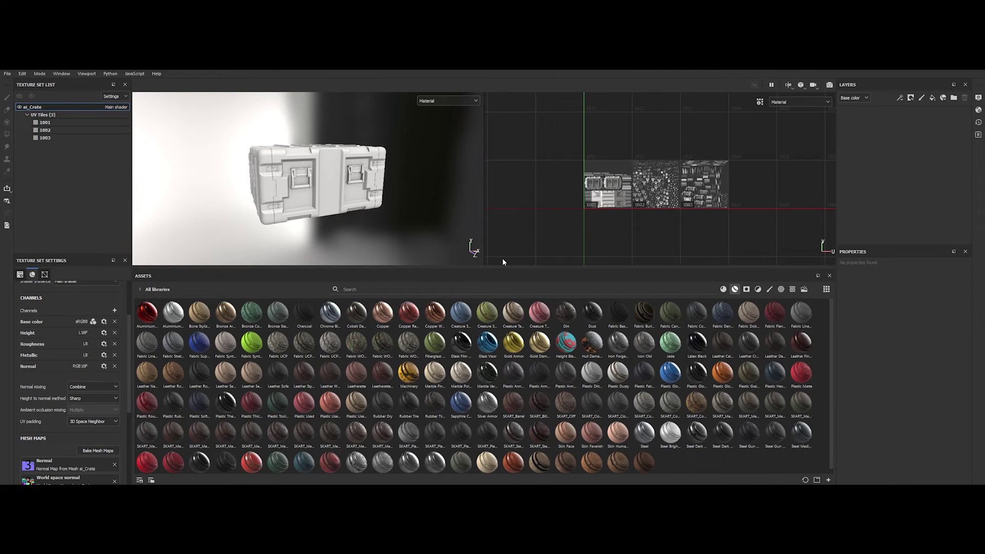
pyautogui.click(428, 290)
pyautogui.write('SKART_')
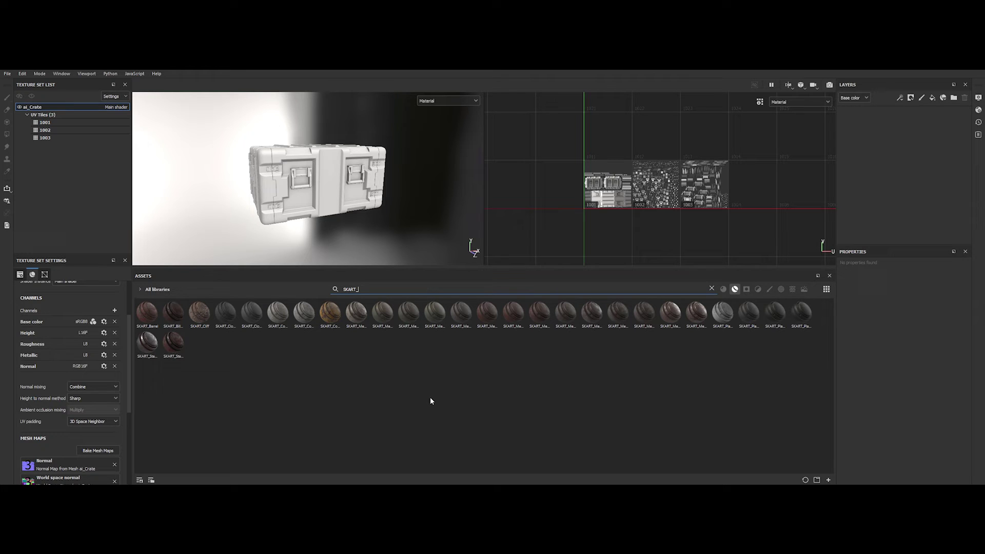
# Add the SKART_Metal_Painted_2 smart material to the empty layer stack and enlarge the viewports to show the crate.
pyautogui.moveTo(439, 322)
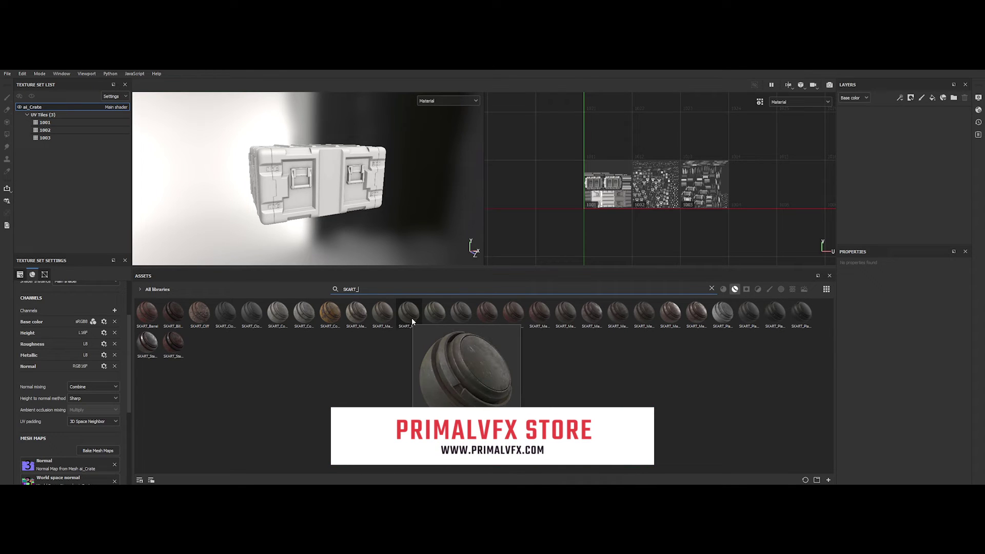
pyautogui.moveTo(412, 318); pyautogui.dragTo(875, 192)
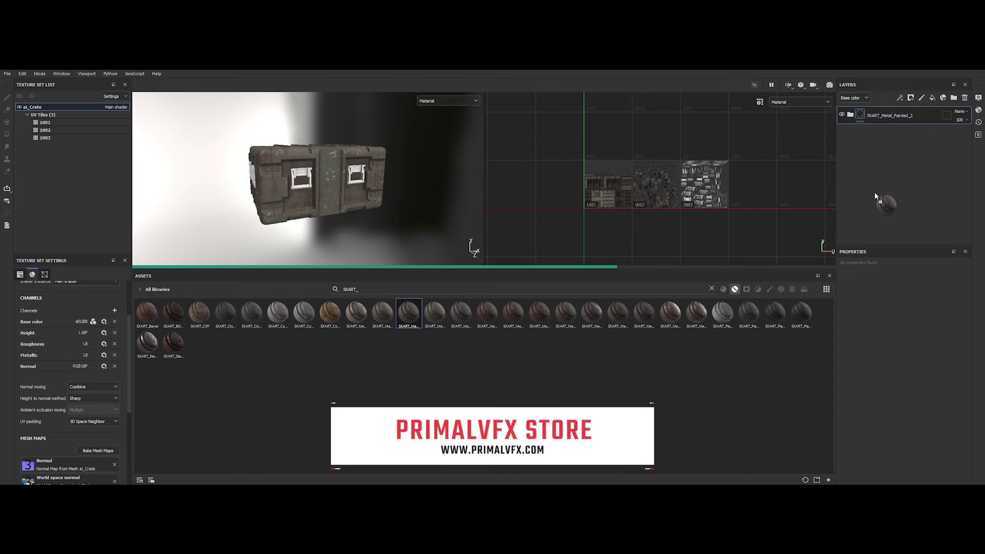
pyautogui.moveTo(657, 271); pyautogui.dragTo(657, 374)
pyautogui.moveTo(325, 240)
pyautogui.keyDown('alt'); pyautogui.mouseDown()
pyautogui.moveTo(460, 321)
pyautogui.moveTo(328, 236)
pyautogui.mouseUp(); pyautogui.keyUp('alt')
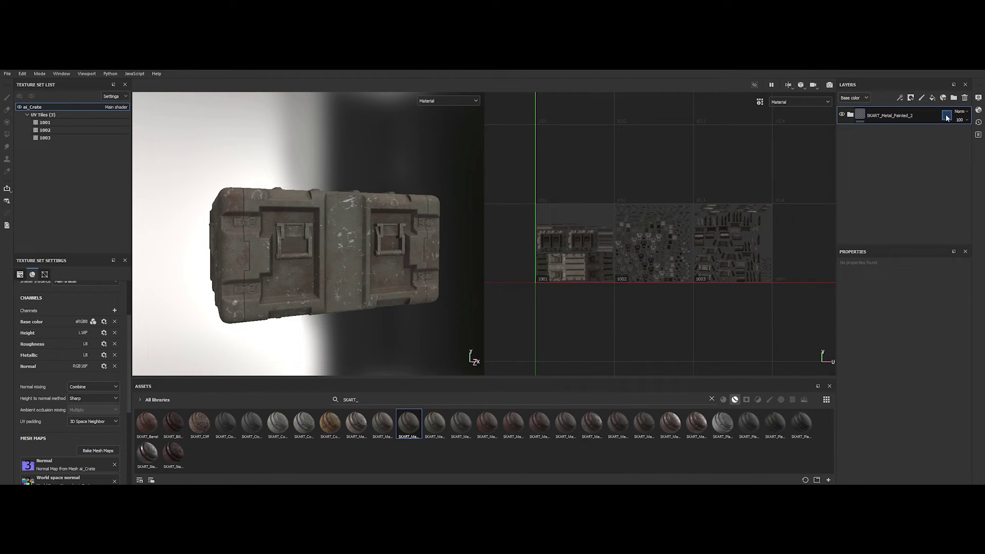
# Restrict the geometry mask of SKART_Metal_Painted_2 to UV tile 1001 by excluding tiles 1002 and 1003.
pyautogui.click(947, 116)
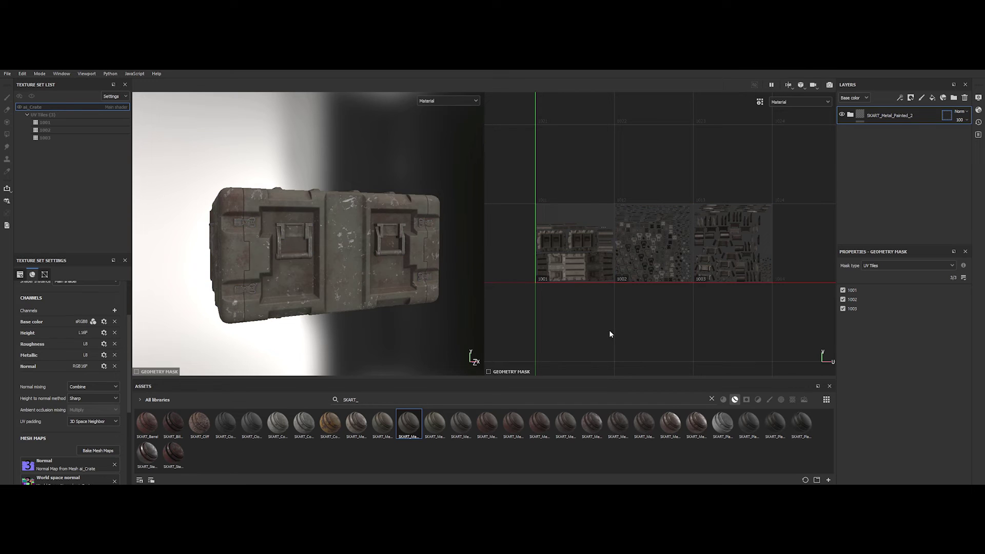
pyautogui.click(843, 299)
pyautogui.click(844, 308)
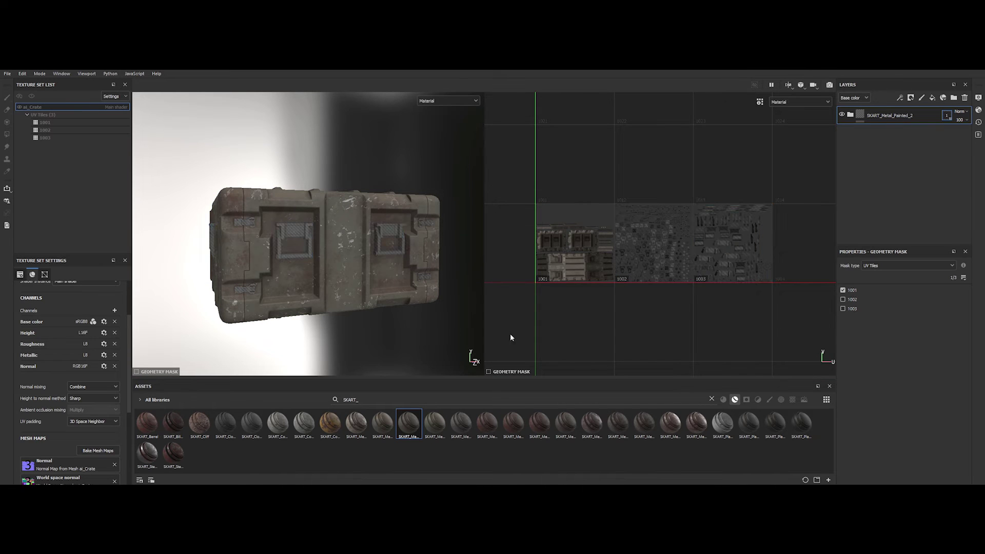
pyautogui.click(949, 115)
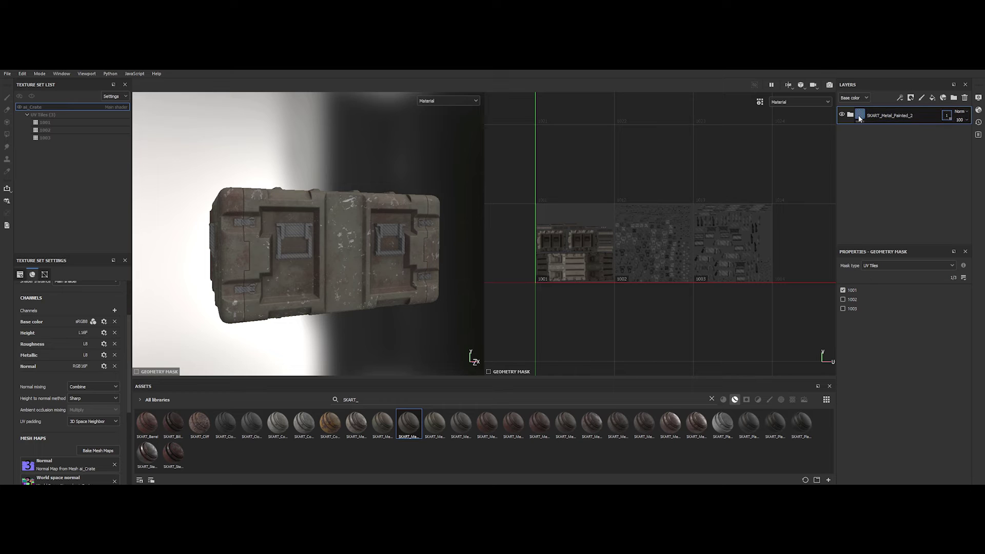
# Add the SKART_Steel_Rust smart material above the painted metal and limit its geometry mask to UV tile 1002.
pyautogui.moveTo(147, 452); pyautogui.dragTo(898, 123)
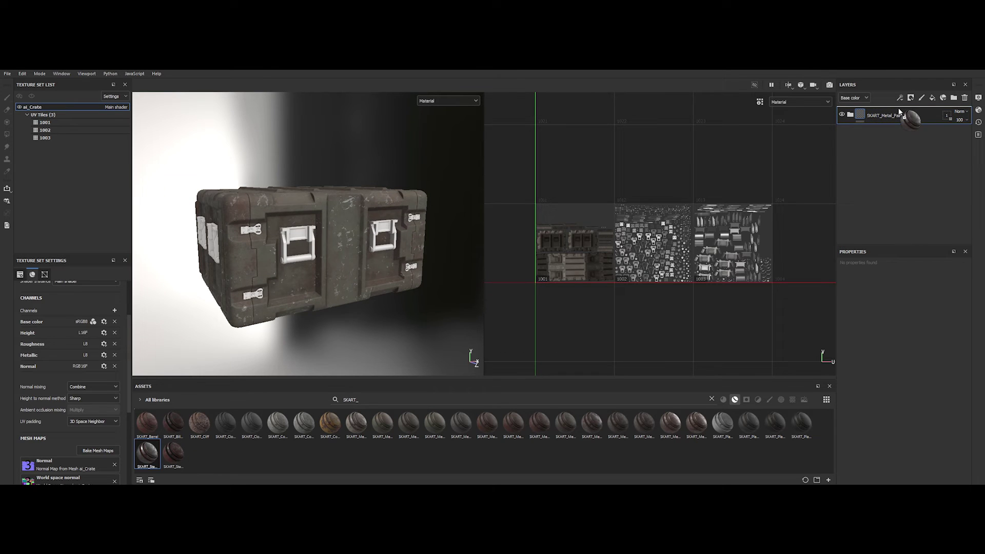
pyautogui.click(947, 116)
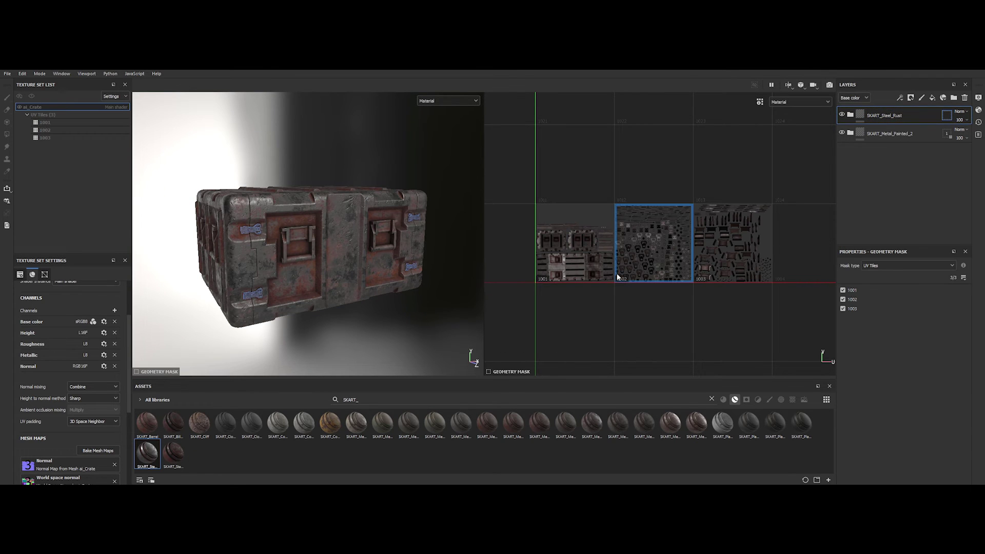
pyautogui.keyDown('alt'); pyautogui.click(843, 300); pyautogui.keyUp('alt')
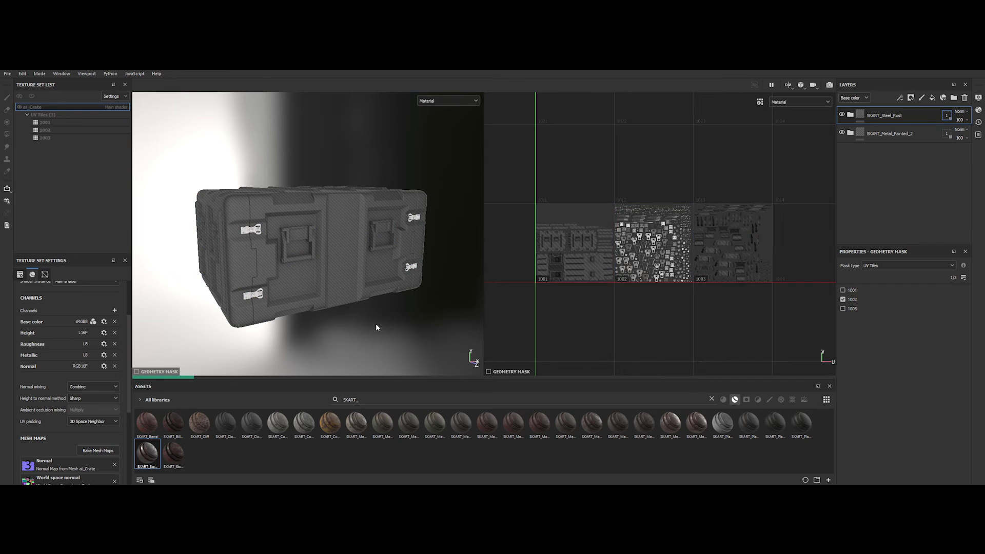
pyautogui.click(861, 116)
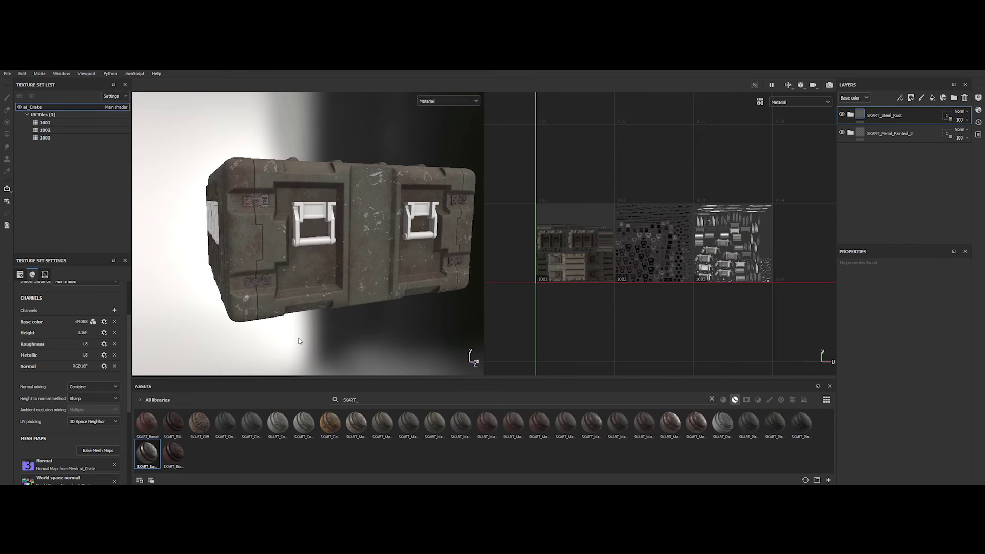
# Add the SKART_Plastic_Paterned_1 smart material on top of the stack and limit its geometry mask to UV tile 1003.
pyautogui.moveTo(749, 424); pyautogui.dragTo(947, 122)
pyautogui.click(947, 121)
pyautogui.keyDown('alt'); pyautogui.click(843, 308); pyautogui.keyUp('alt')
pyautogui.click(861, 115)
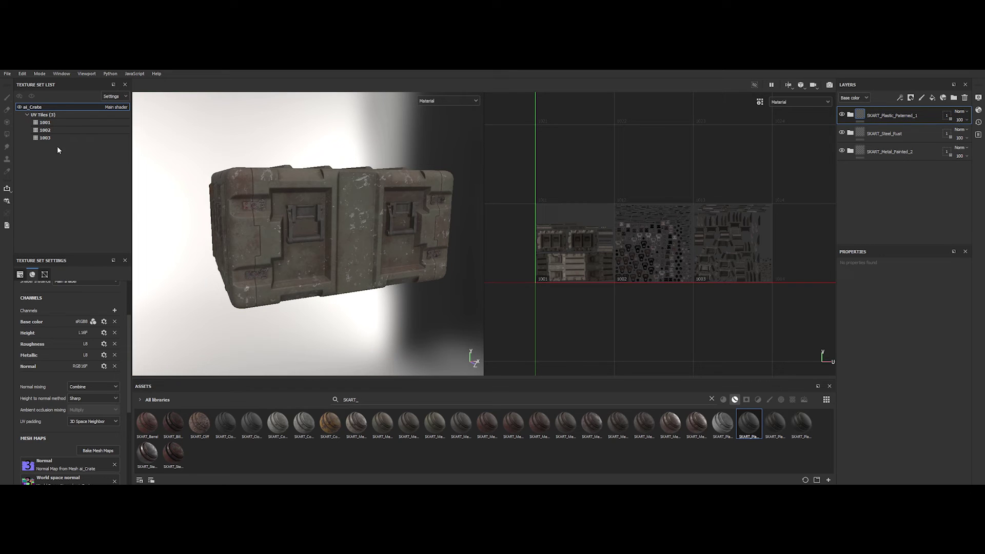
# Set the texture export to the S2M_UDIM_EXR output template, file type based on output template, and size 4096.
pyautogui.click(7, 74)
pyautogui.click(23, 202)
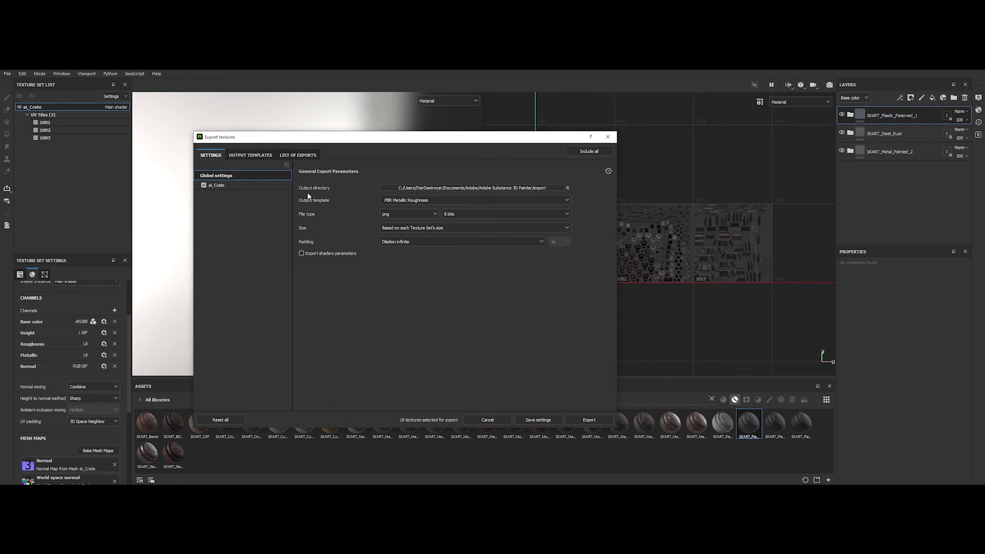
pyautogui.click(394, 202)
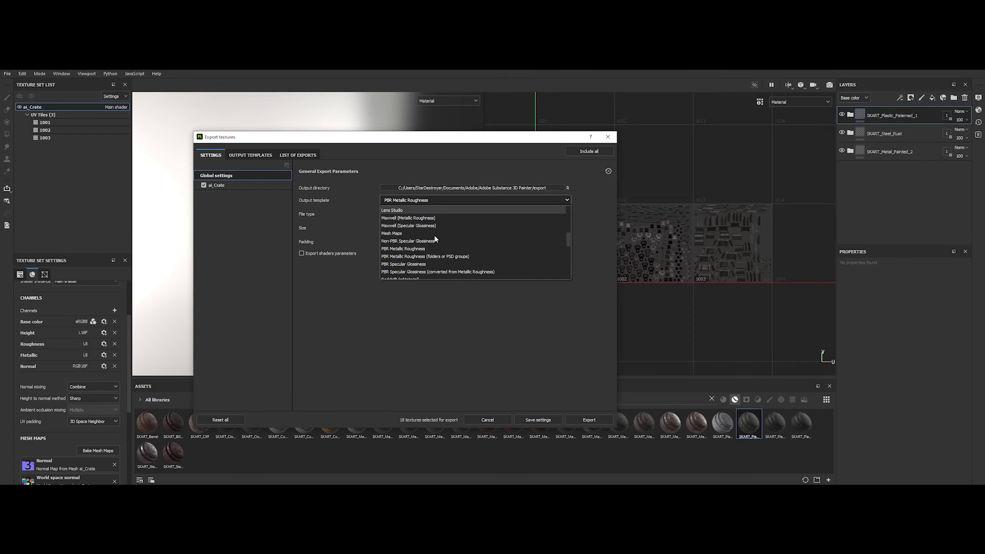
pyautogui.scroll(-2, 434, 236)
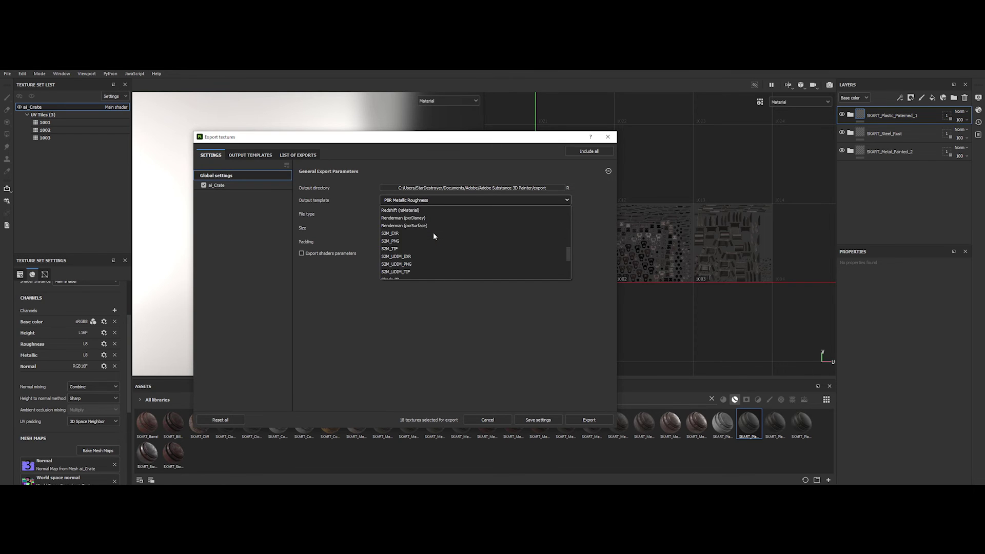
pyautogui.click(410, 256)
pyautogui.click(395, 214)
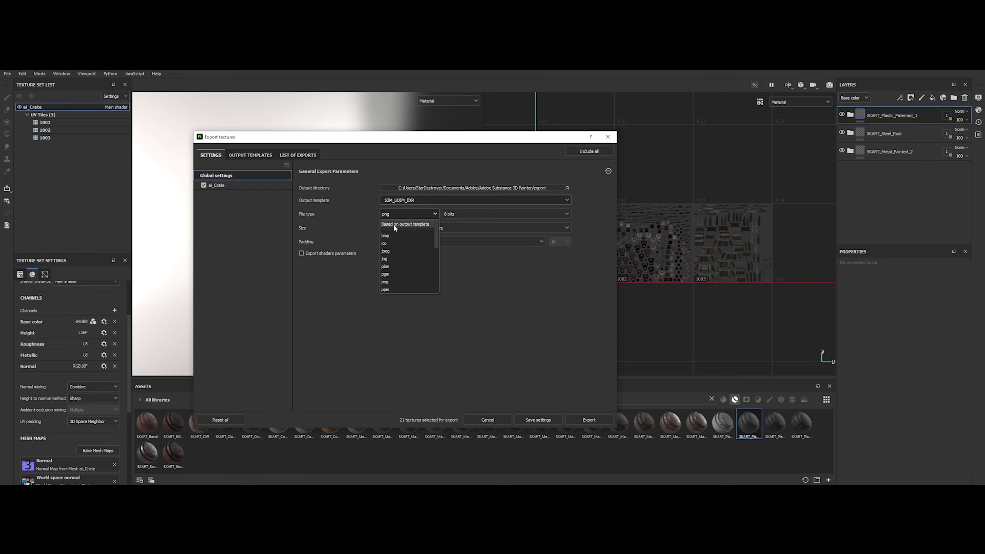
pyautogui.click(394, 226)
pyautogui.click(396, 228)
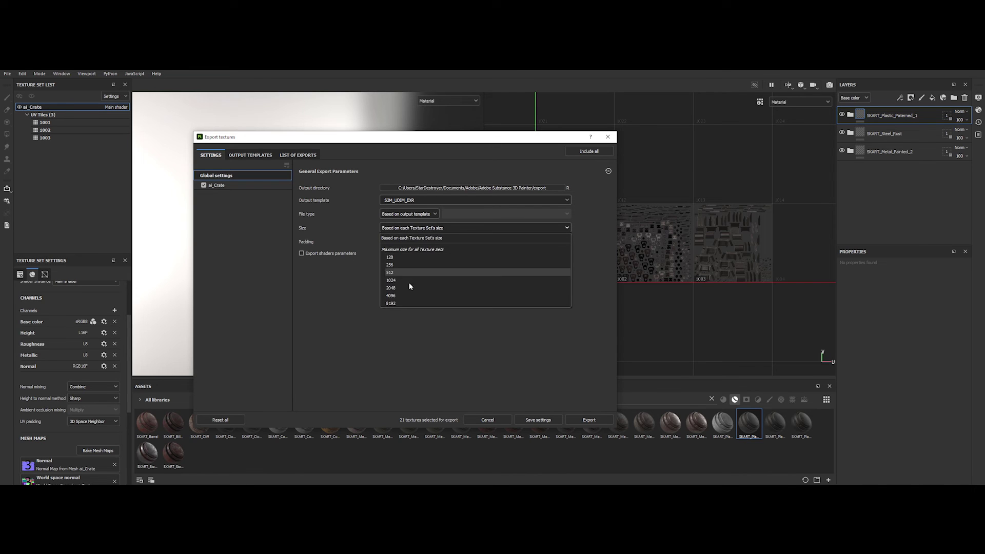
pyautogui.click(410, 295)
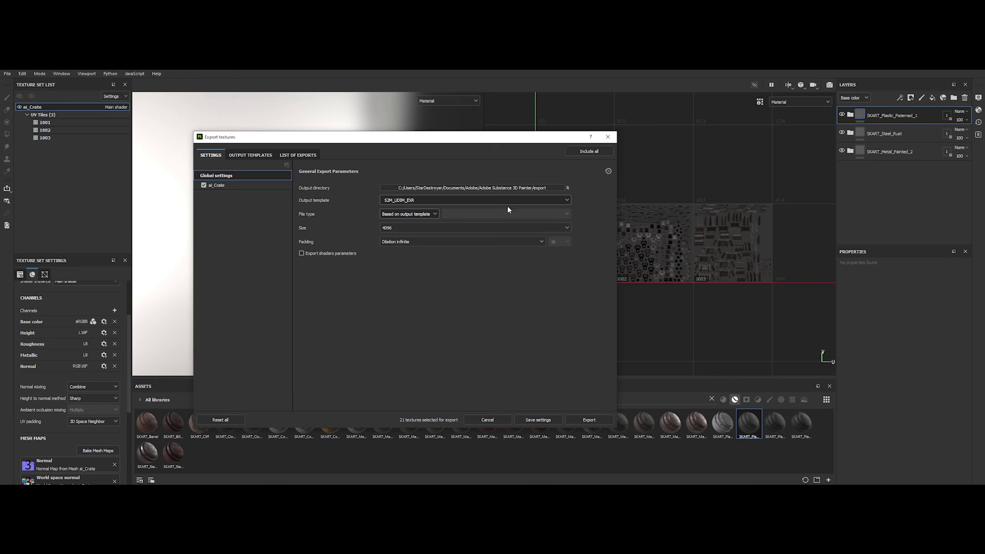
# Choose the sourceimages folder in Maya_Project under 04_Crate_Project as the output directory and export the textures.
pyautogui.click(516, 186)
pyautogui.scroll(2, 259, 343)
pyautogui.click(229, 247)
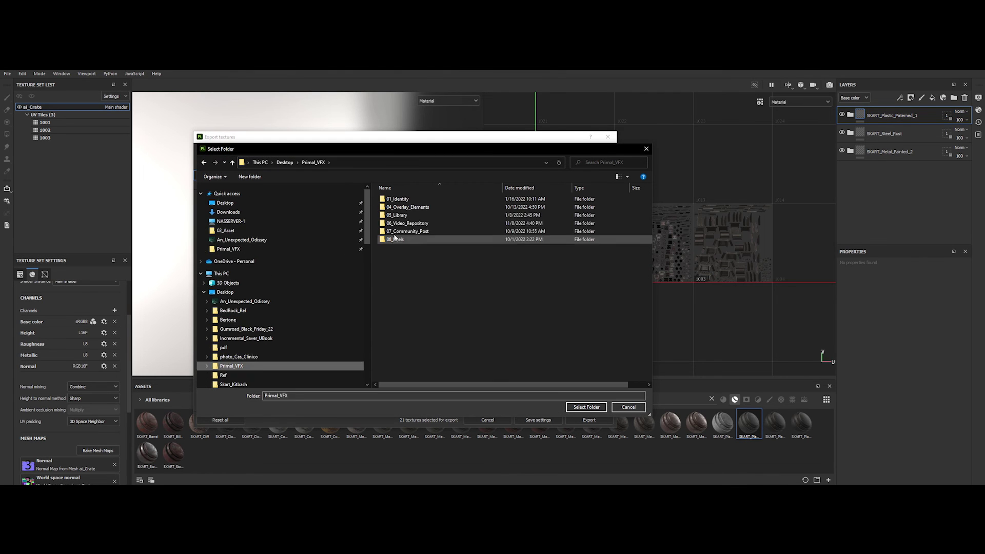
pyautogui.doubleClick(406, 224)
pyautogui.doubleClick(410, 208)
pyautogui.doubleClick(410, 224)
pyautogui.doubleClick(410, 215)
pyautogui.doubleClick(409, 207)
pyautogui.click(577, 408)
pyautogui.click(579, 419)
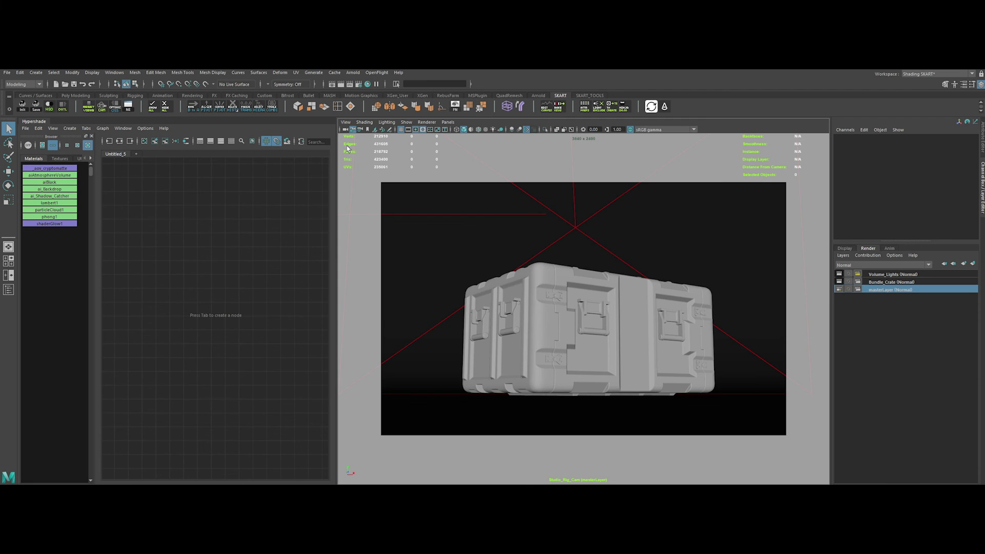
# Switch to Maya, inspect the studio scene through the persp camera, and return to Studio_Rig_Cam.
pyautogui.click(346, 129)
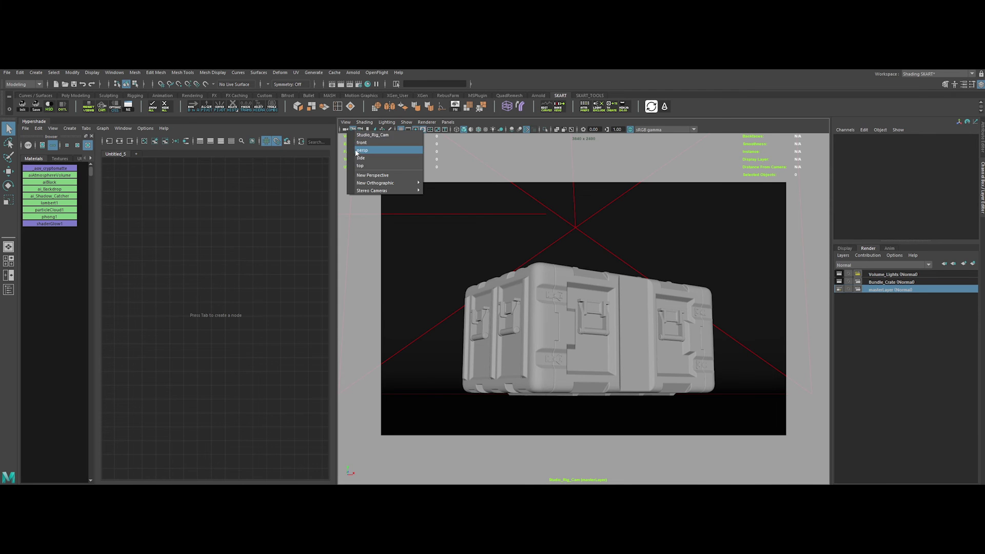
pyautogui.click(370, 148)
pyautogui.scroll(-8, 531, 276)
pyautogui.keyDown('alt'); pyautogui.moveTo(531, 255); pyautogui.dragTo(519, 272); pyautogui.keyUp('alt')
pyautogui.keyDown('alt'); pyautogui.moveTo(520, 272); pyautogui.dragTo(567, 305, button='right'); pyautogui.keyUp('alt')
pyautogui.rightClick(345, 131)
pyautogui.click(365, 153)
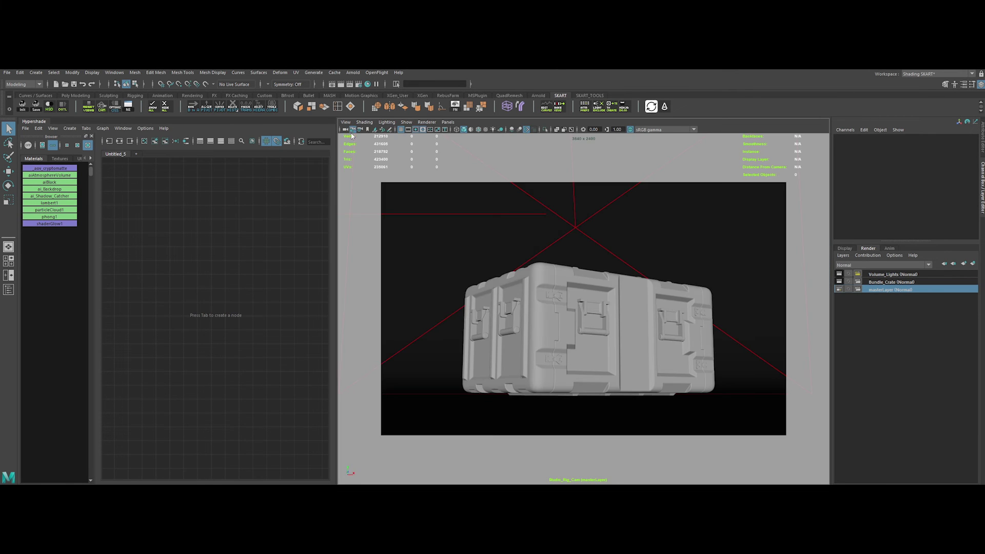
# Create the ai_Crate shader tree with Substance 2 Maya using EXR, UDIM Workflow and Advanced Shading Control, and check the textures in sourceimages.
pyautogui.hotkey('ctrl', 'a')
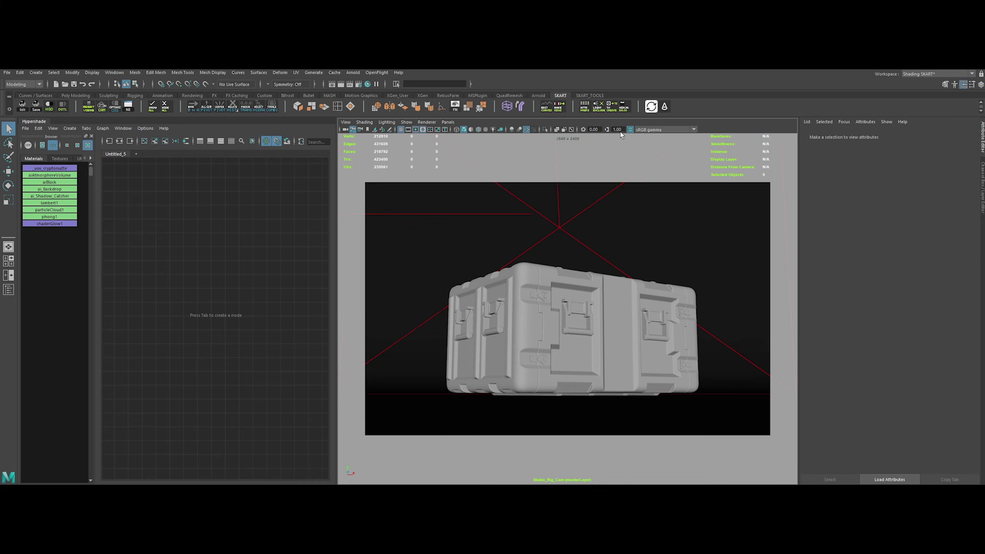
pyautogui.click(602, 96)
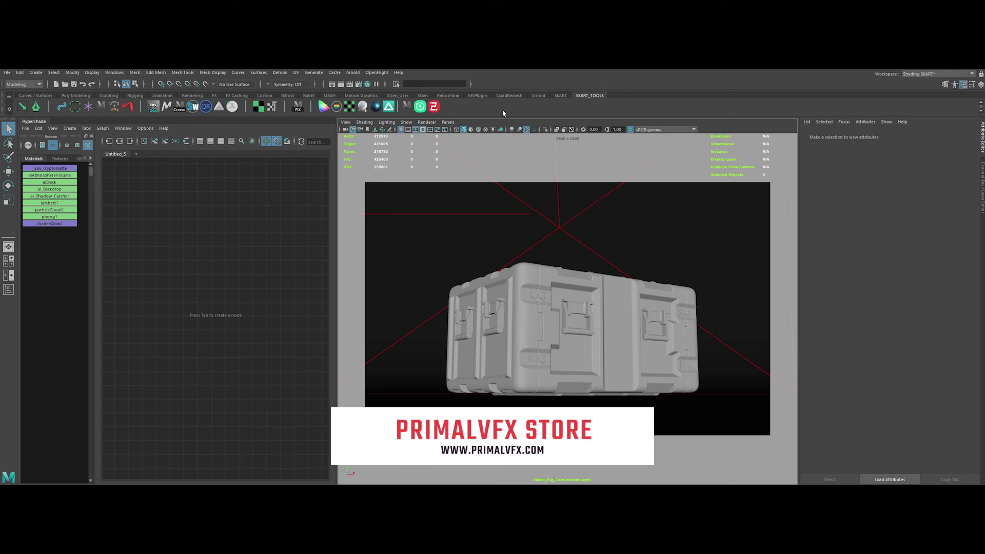
pyautogui.click(434, 107)
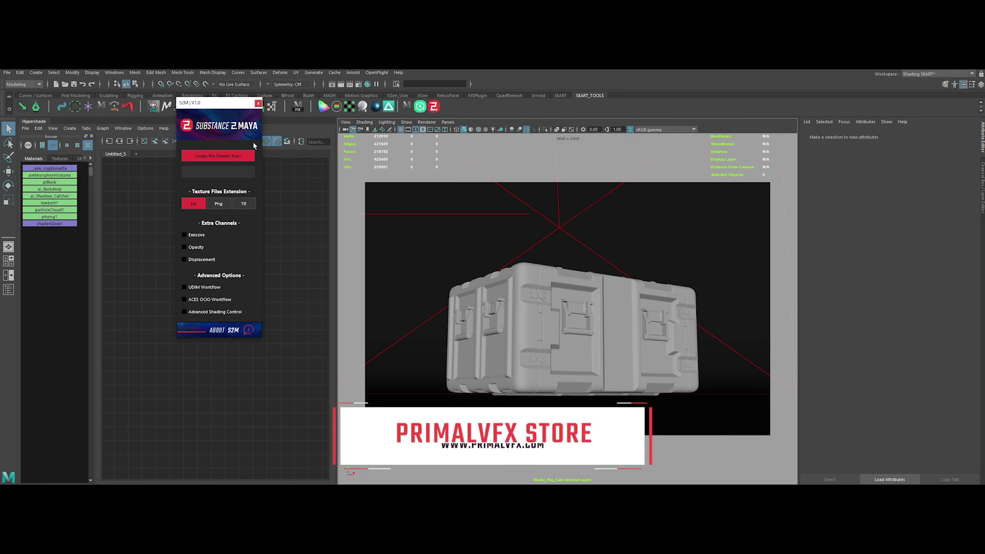
pyautogui.moveTo(222, 108); pyautogui.dragTo(399, 205)
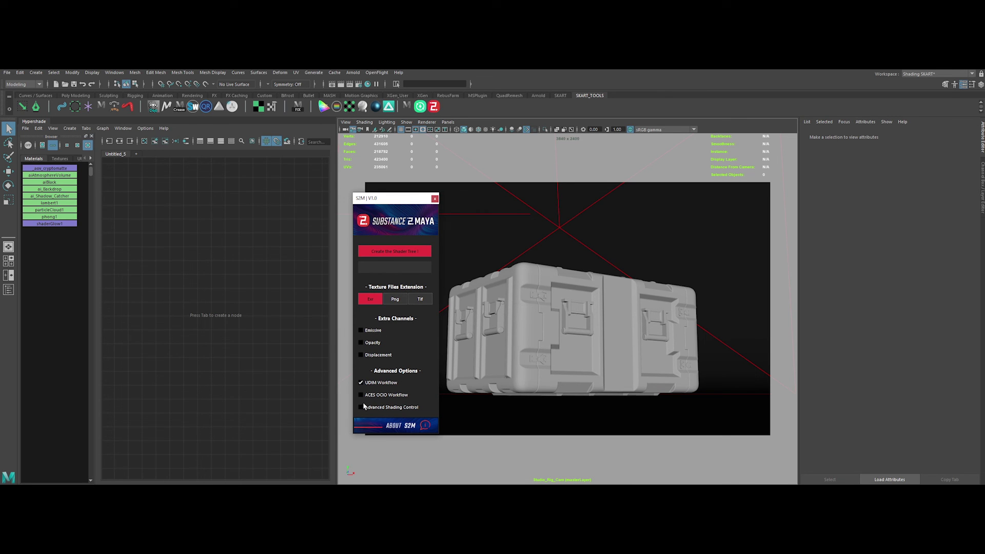
pyautogui.click(380, 252)
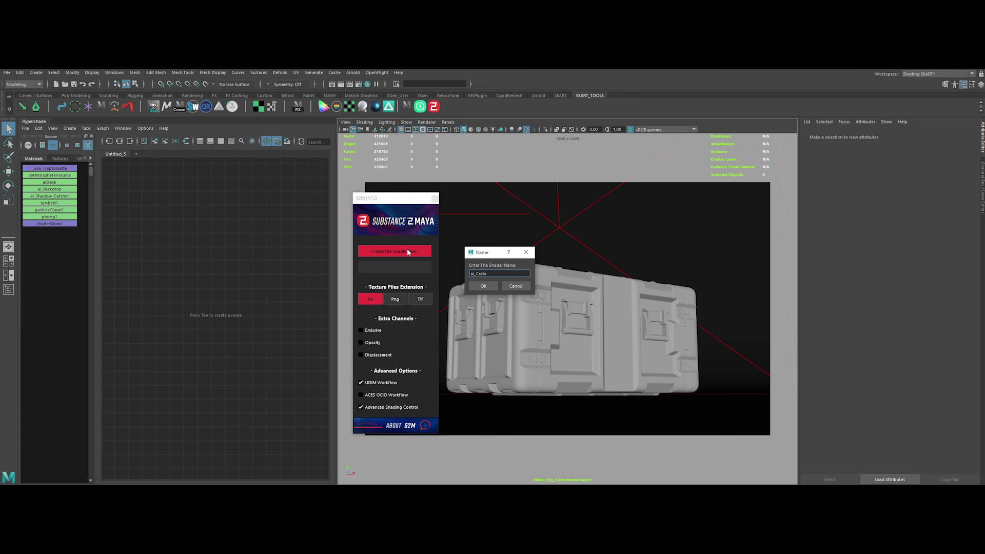
pyautogui.click(486, 287)
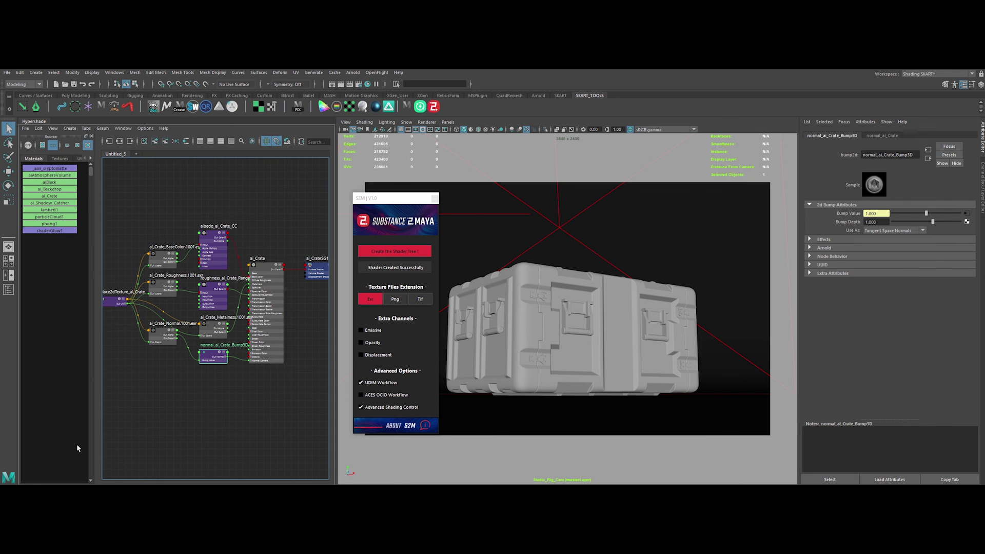
pyautogui.click(78, 490)
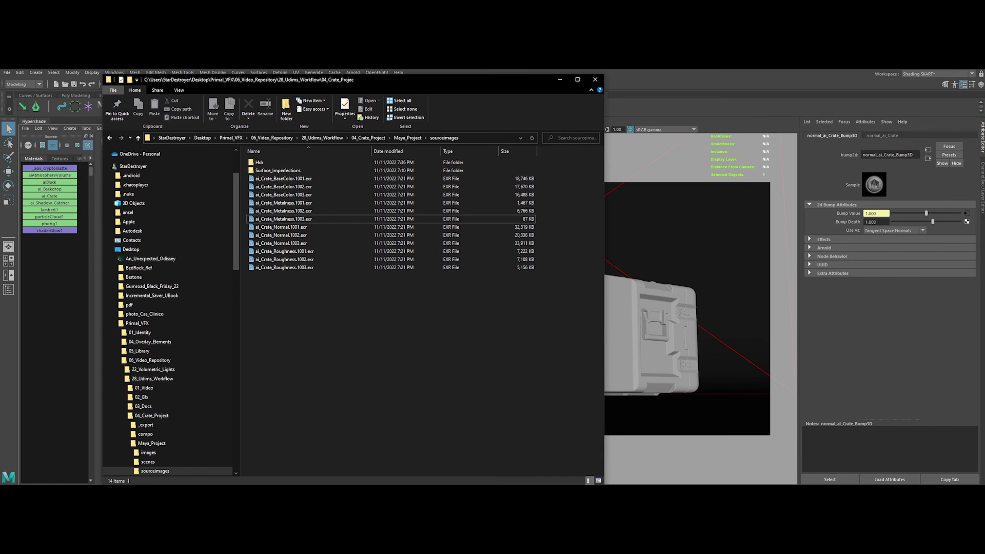
pyautogui.click(560, 80)
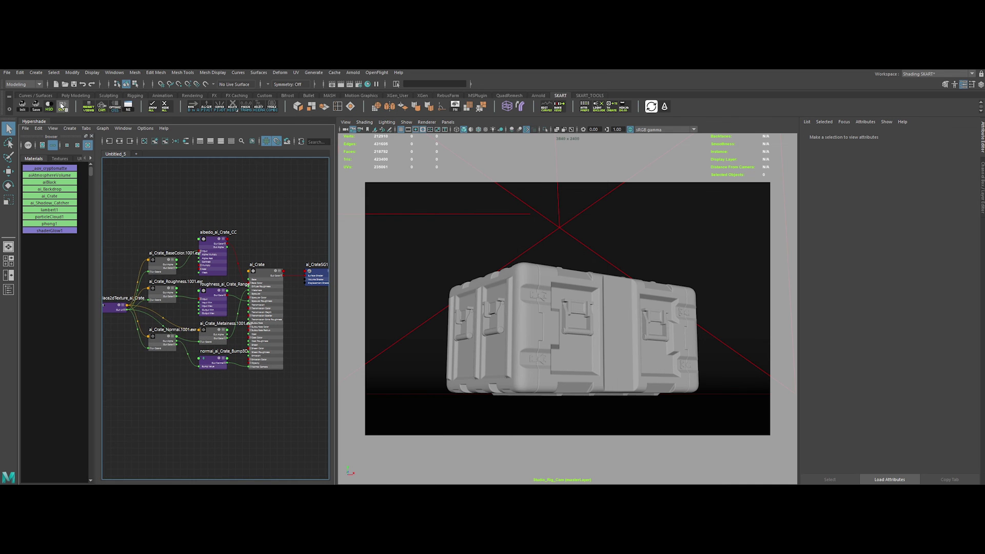
# Select Crate_Model_Grp in the Outliner and assign the ai_Crate material to it.
pyautogui.click(63, 106)
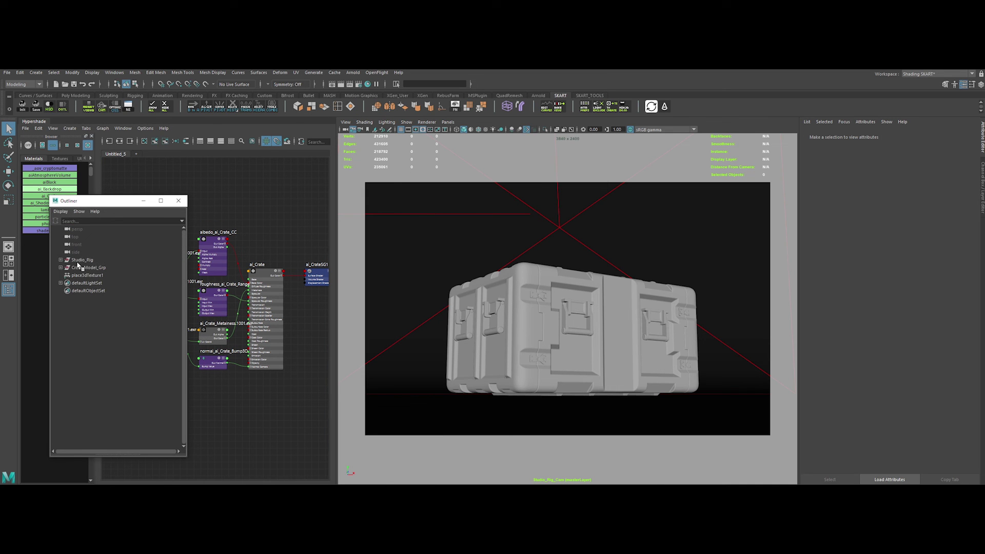
pyautogui.click(93, 267)
pyautogui.moveTo(265, 277); pyautogui.dragTo(271, 250, button='right')
pyautogui.click(179, 200)
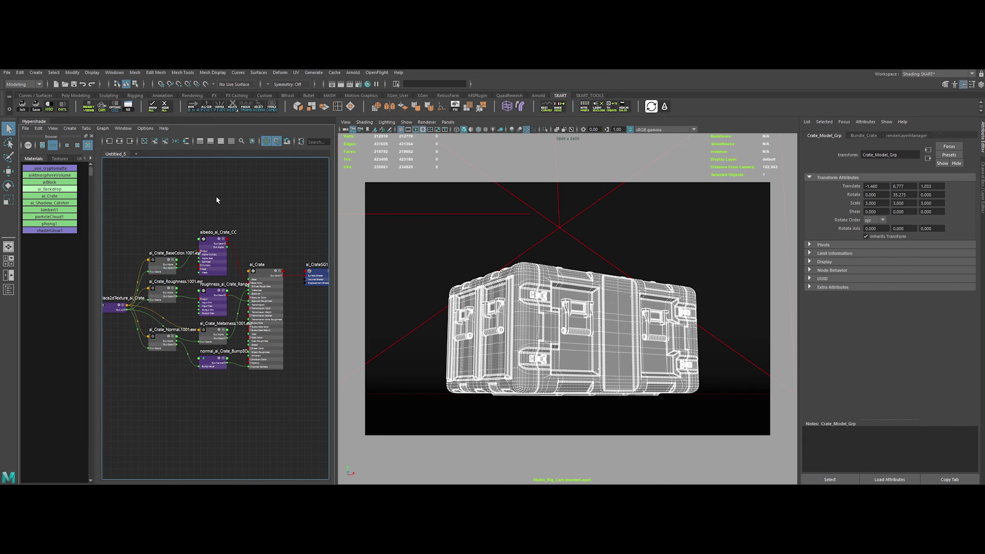
# Open the Arnold render view to render the crate.
pyautogui.click(664, 106)
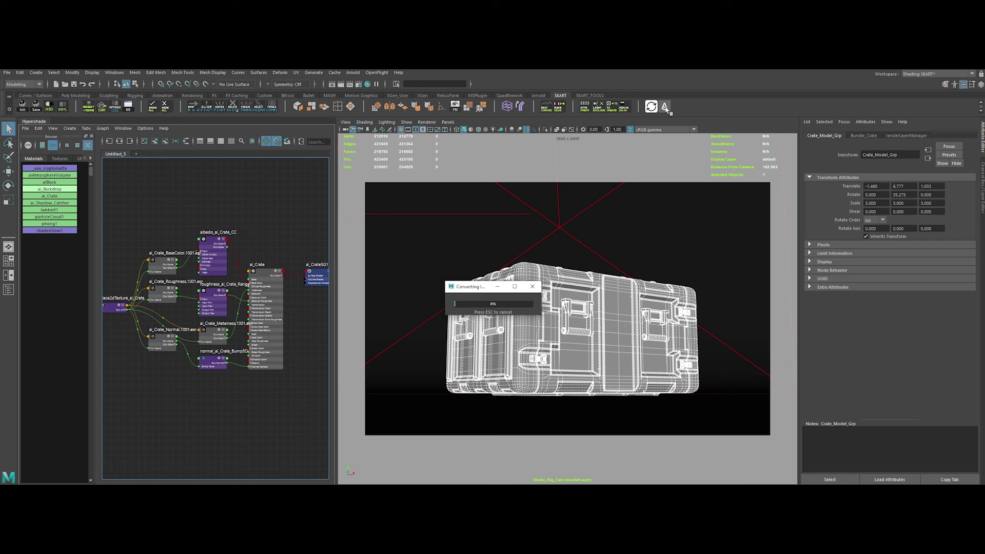